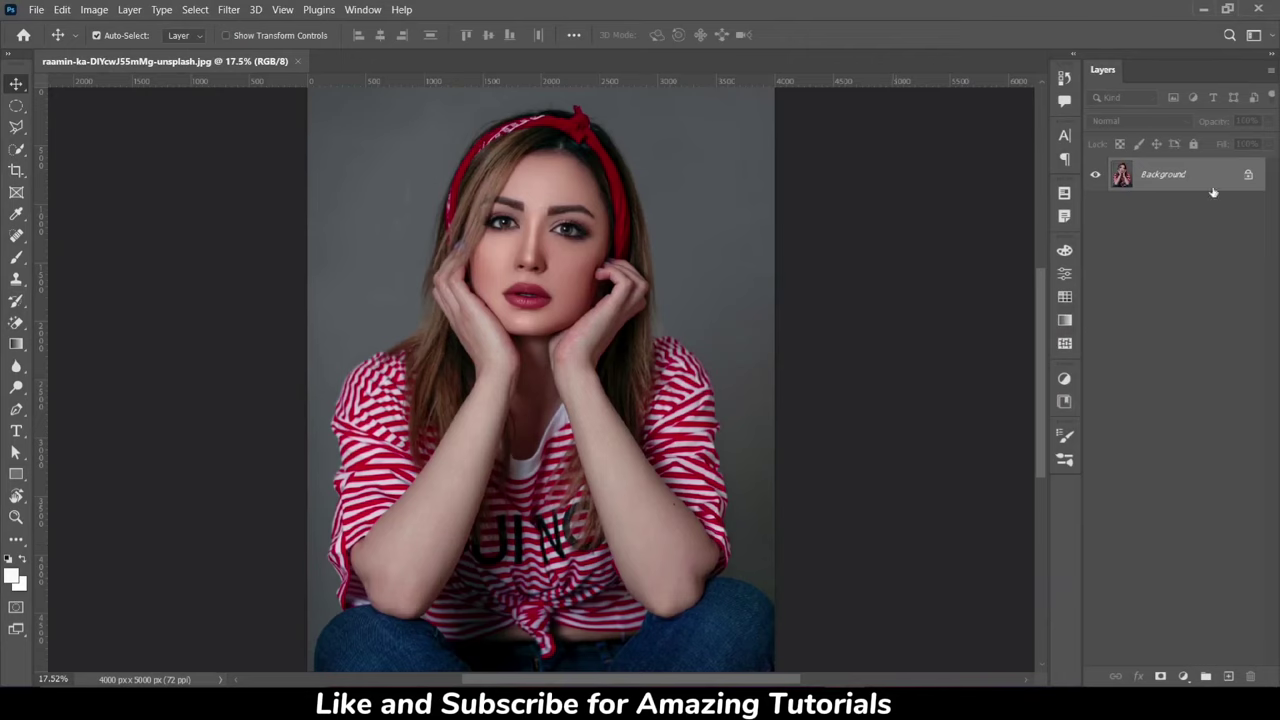
Duplicate the Background layer into a new layer named '1' above it
right_click(1200, 184)
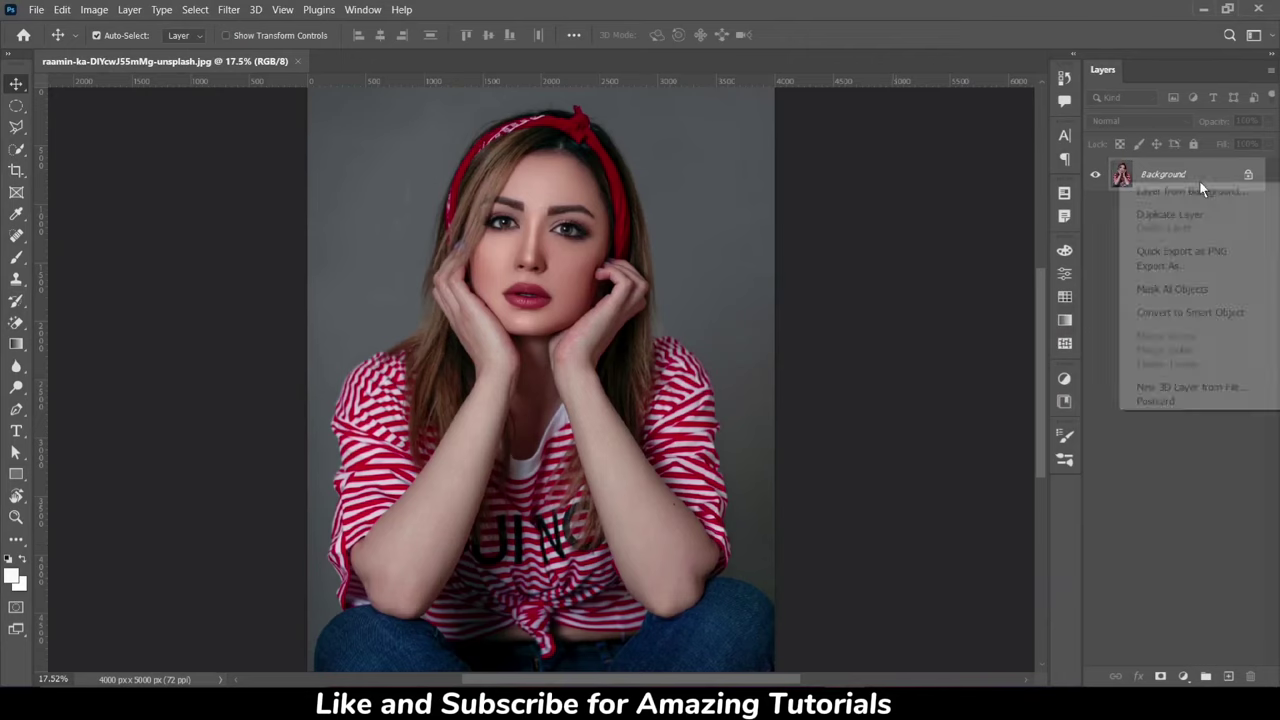
click(1162, 218)
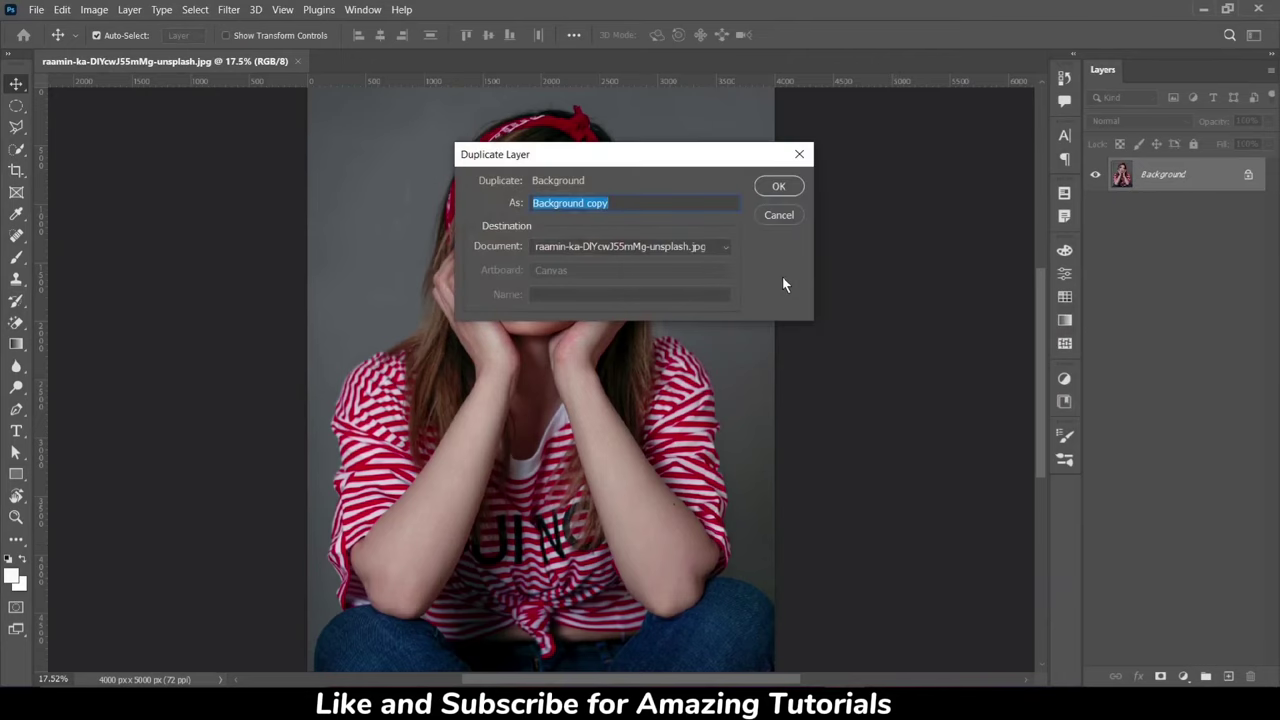
text(1)
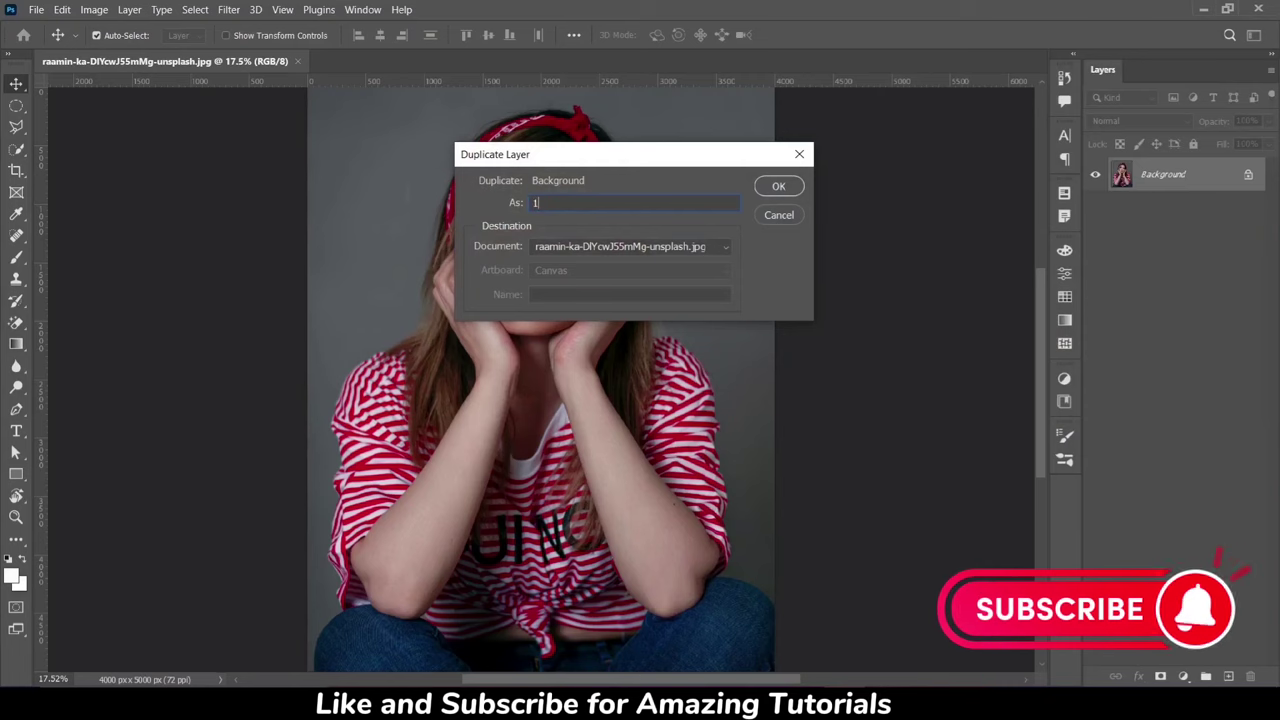
click(778, 187)
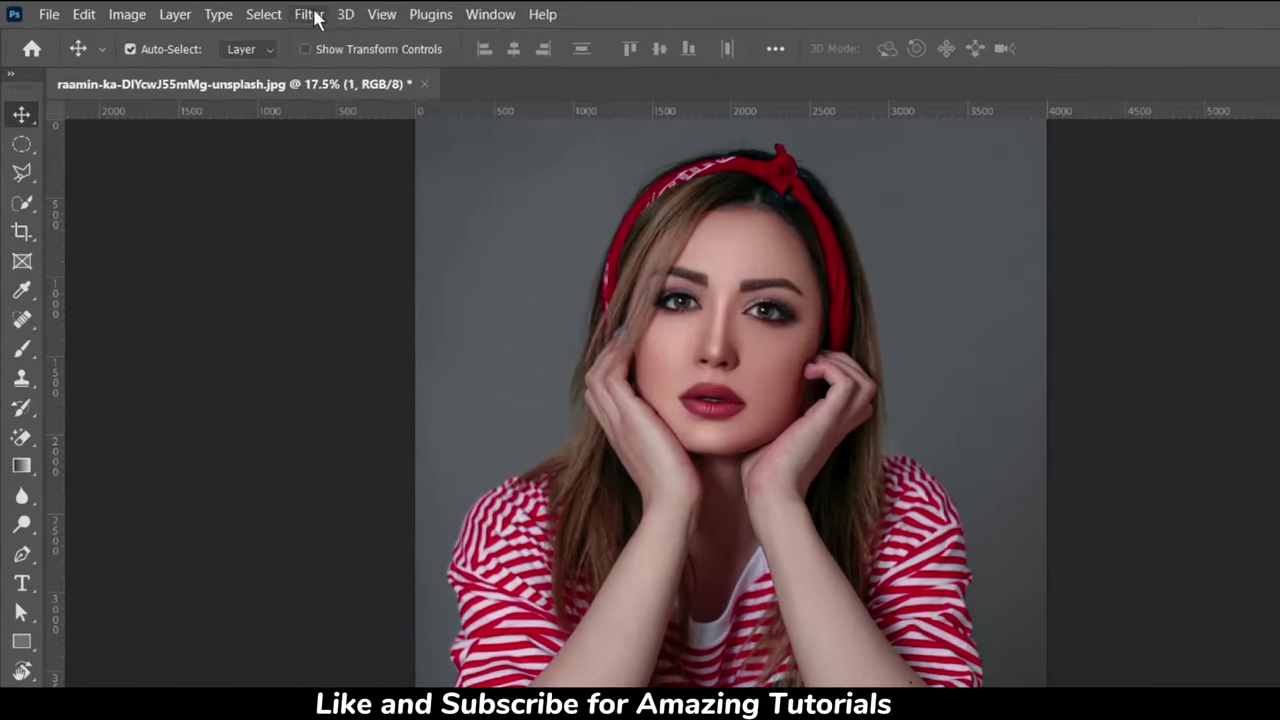
Apply Unsharp Mask to layer 1 with Amount 80% and Radius 8 pixels
click(228, 9)
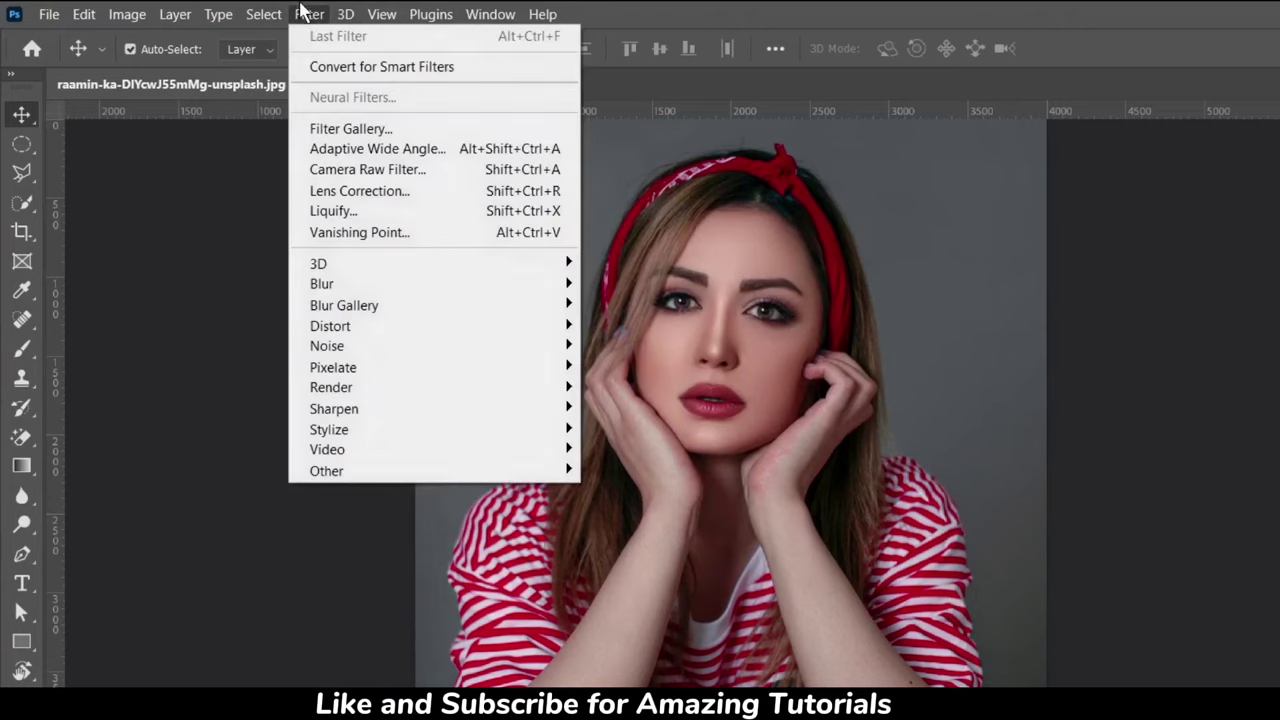
mouse_move(334, 408)
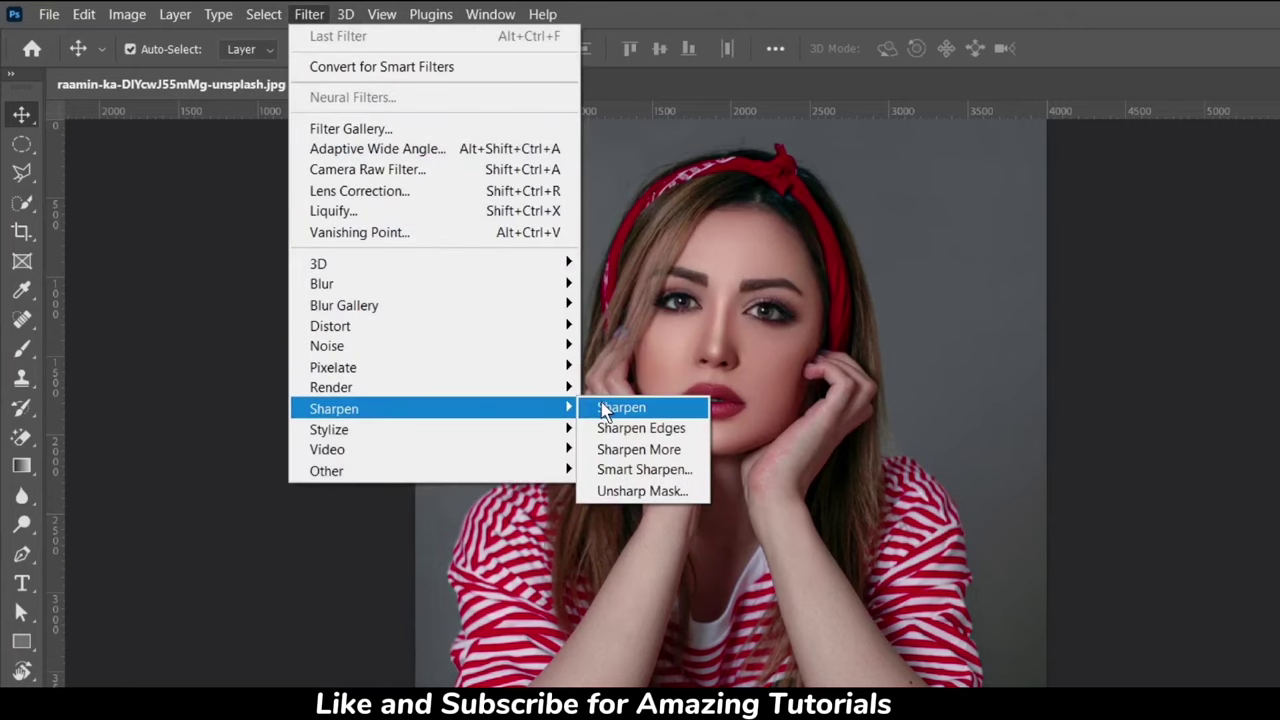
click(610, 493)
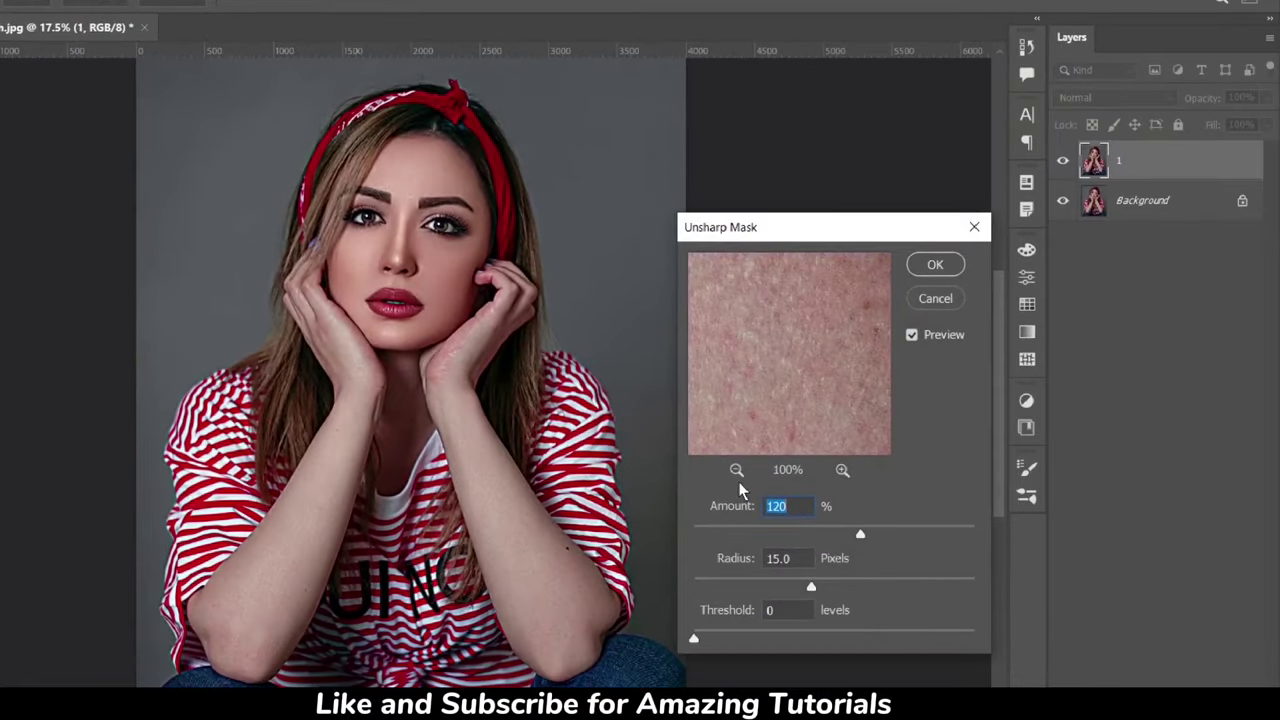
click(736, 470)
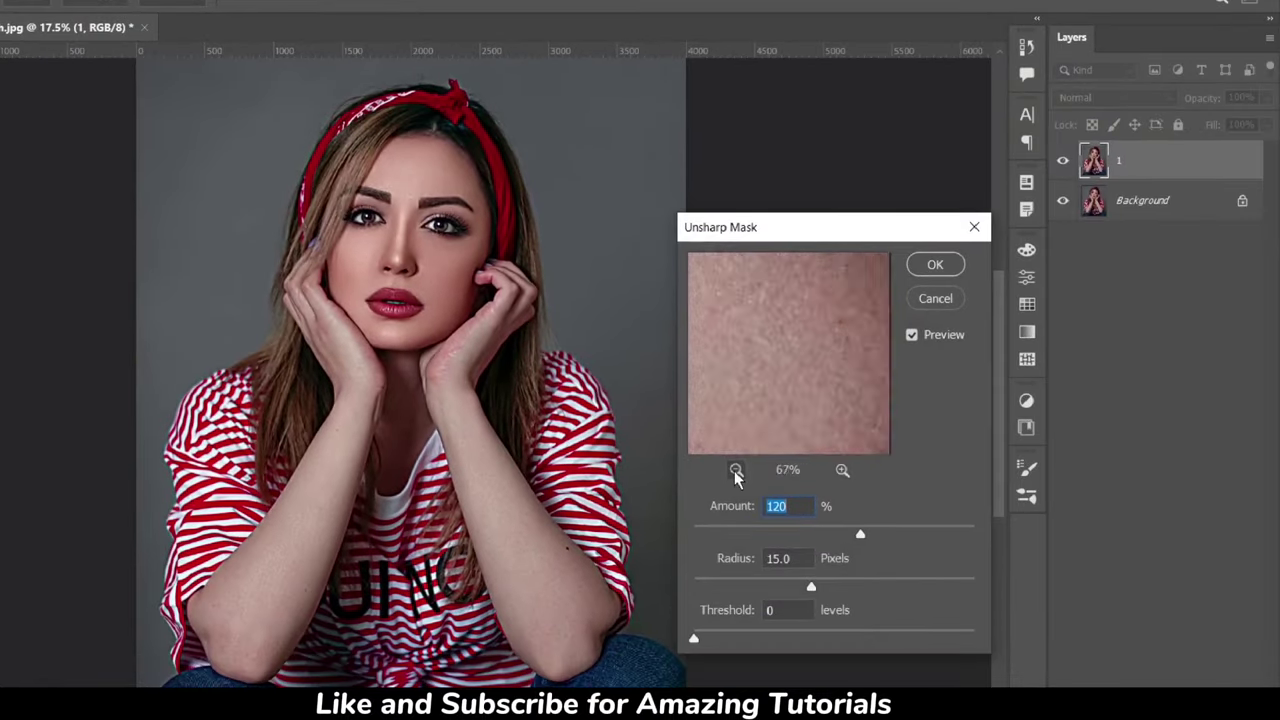
click(736, 470)
click(736, 470)
click(736, 470)
click(736, 470)
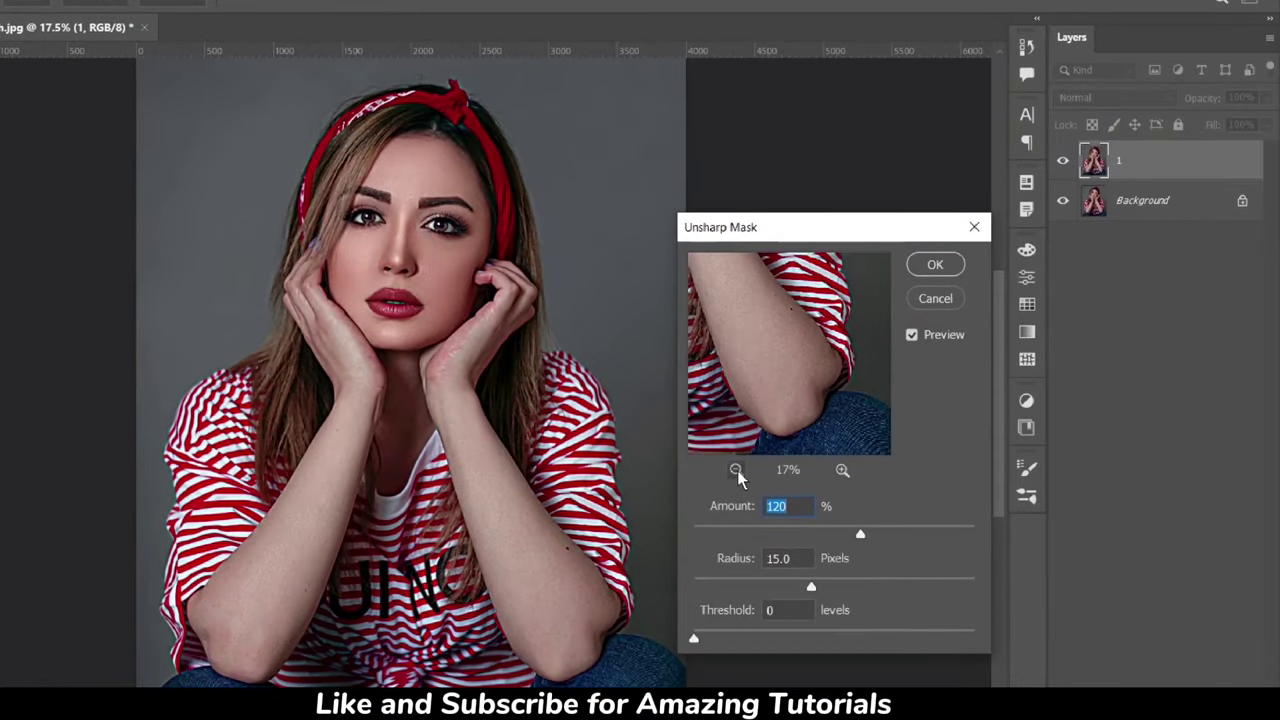
mouse_move(749, 314)
mouse_down()
mouse_move(808, 345)
mouse_move(811, 371)
mouse_up()
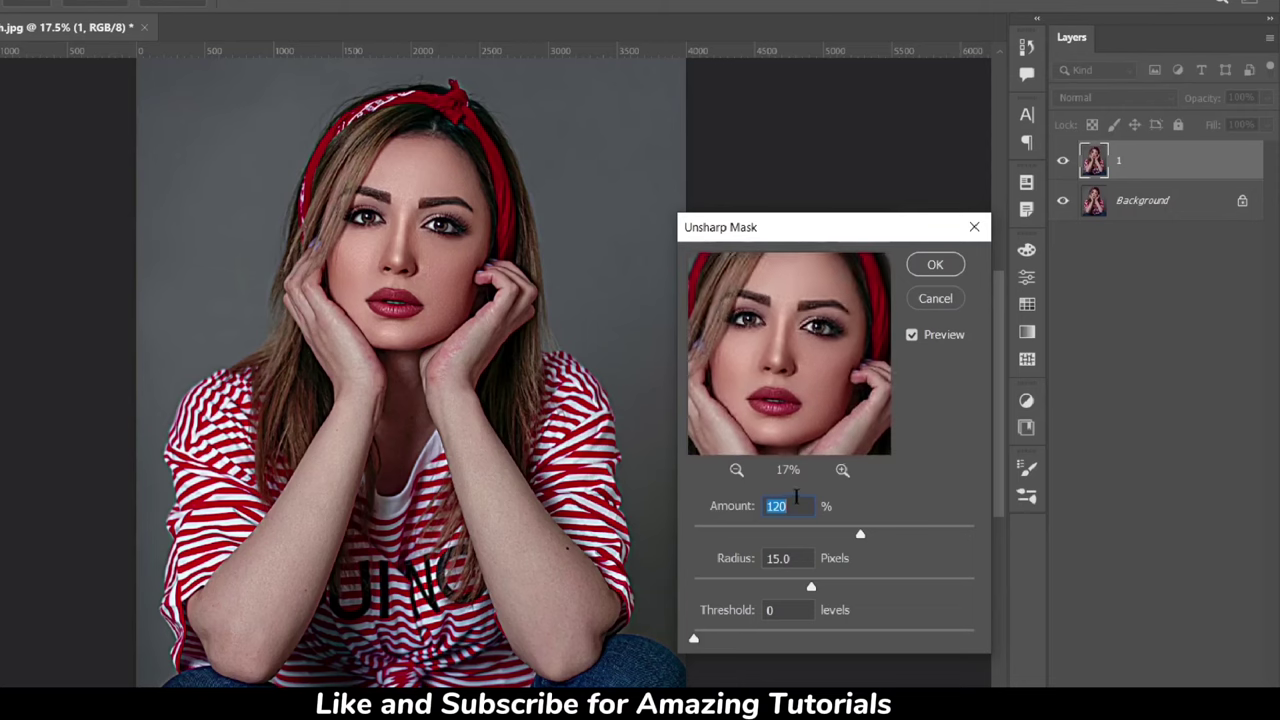
text(80)
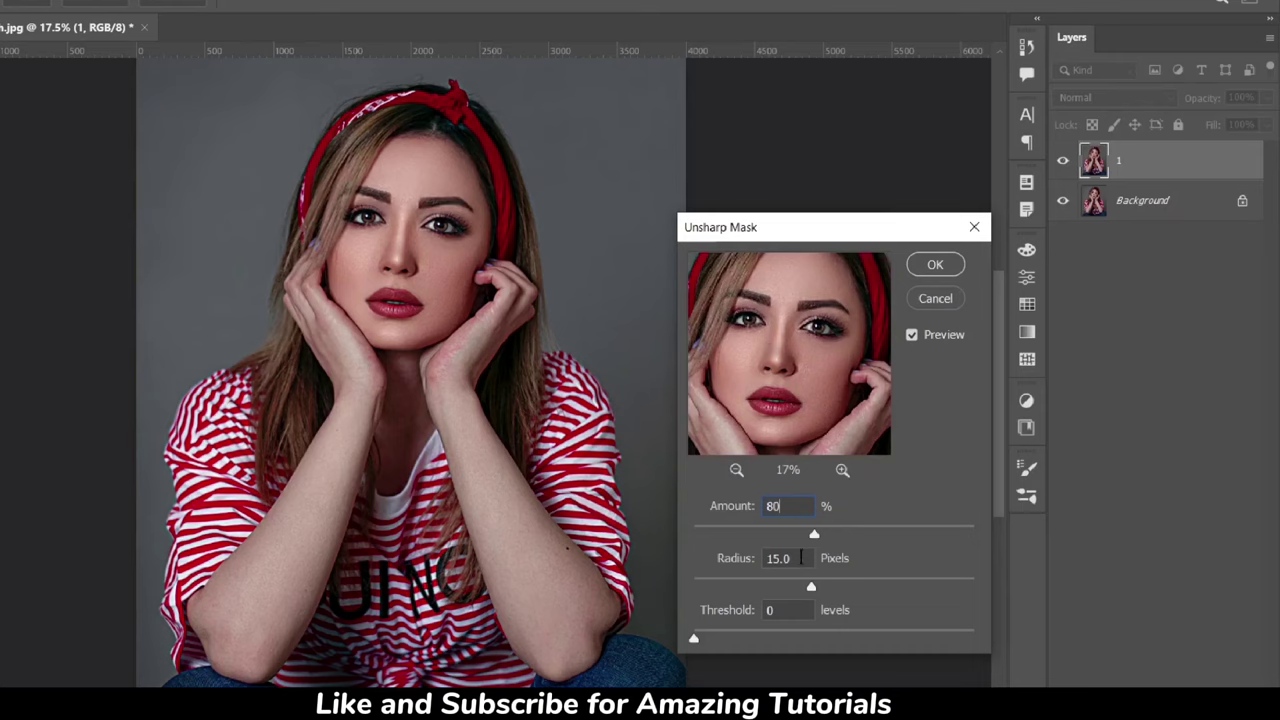
click(765, 550)
text(8)
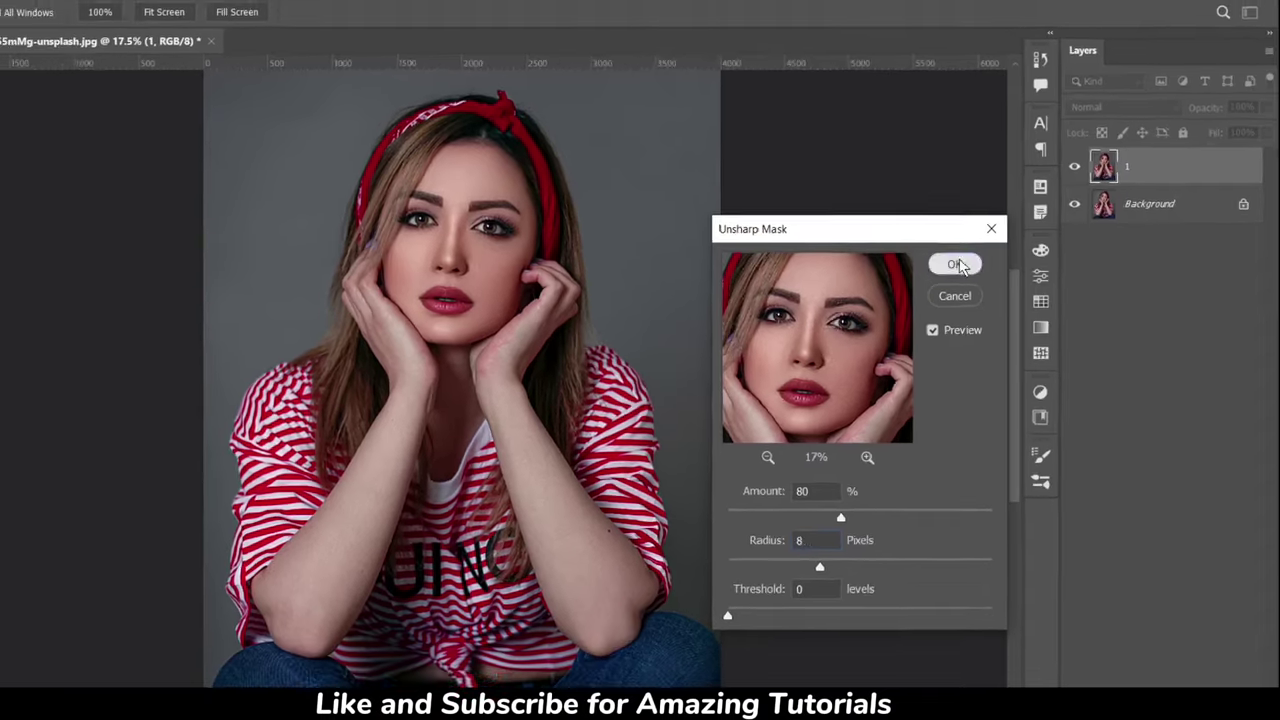
click(938, 265)
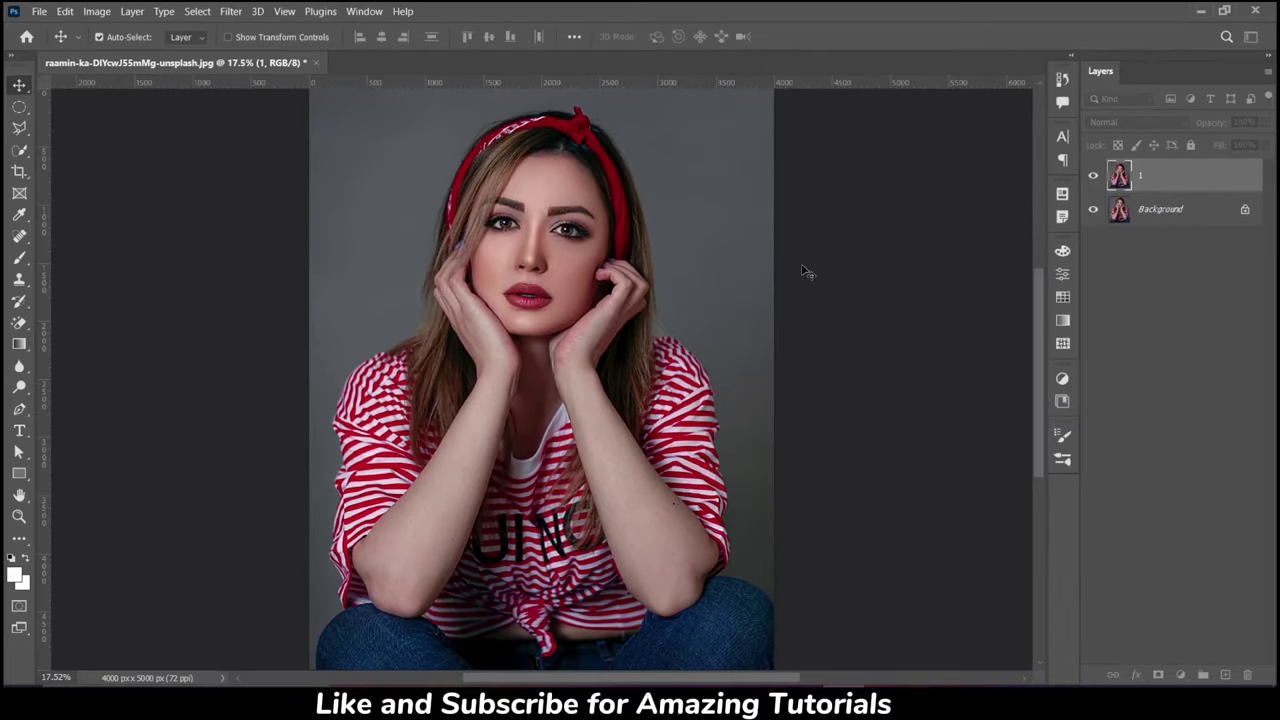
Compare layer 1 against the original, then start Oil Paint with Stylization 6.0
click(1093, 177)
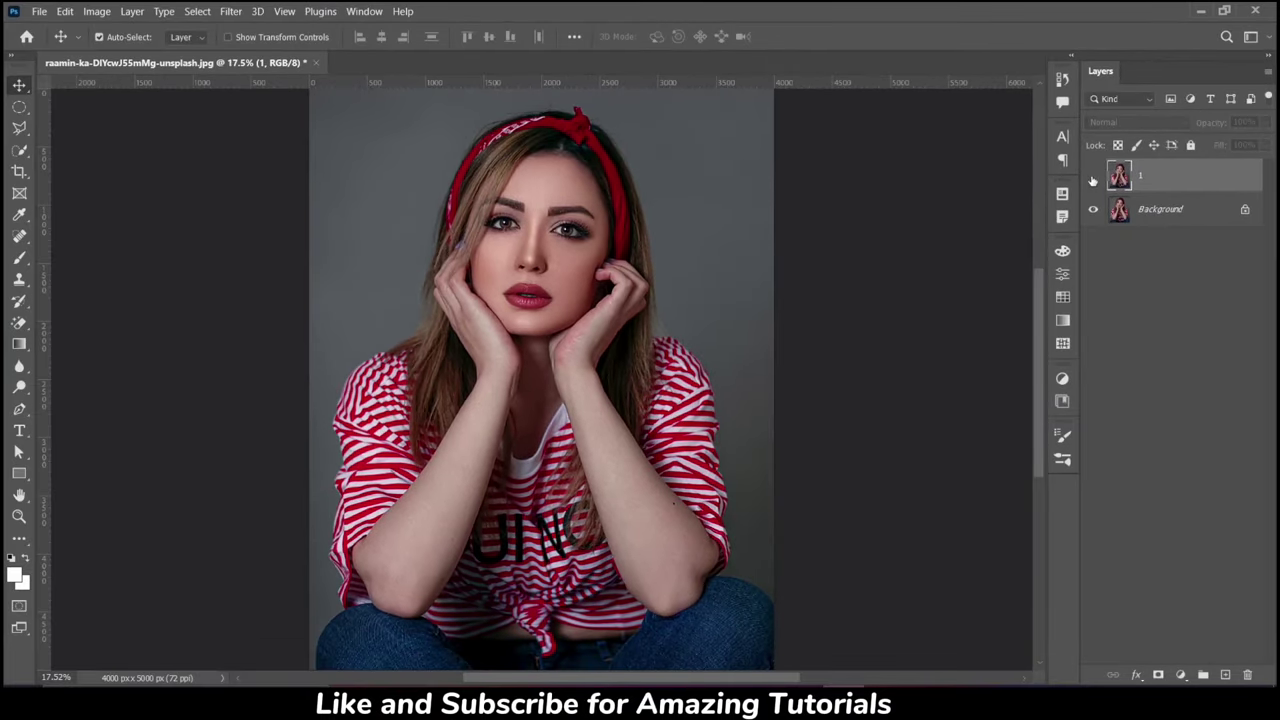
click(1093, 177)
click(230, 11)
mouse_move(284, 370)
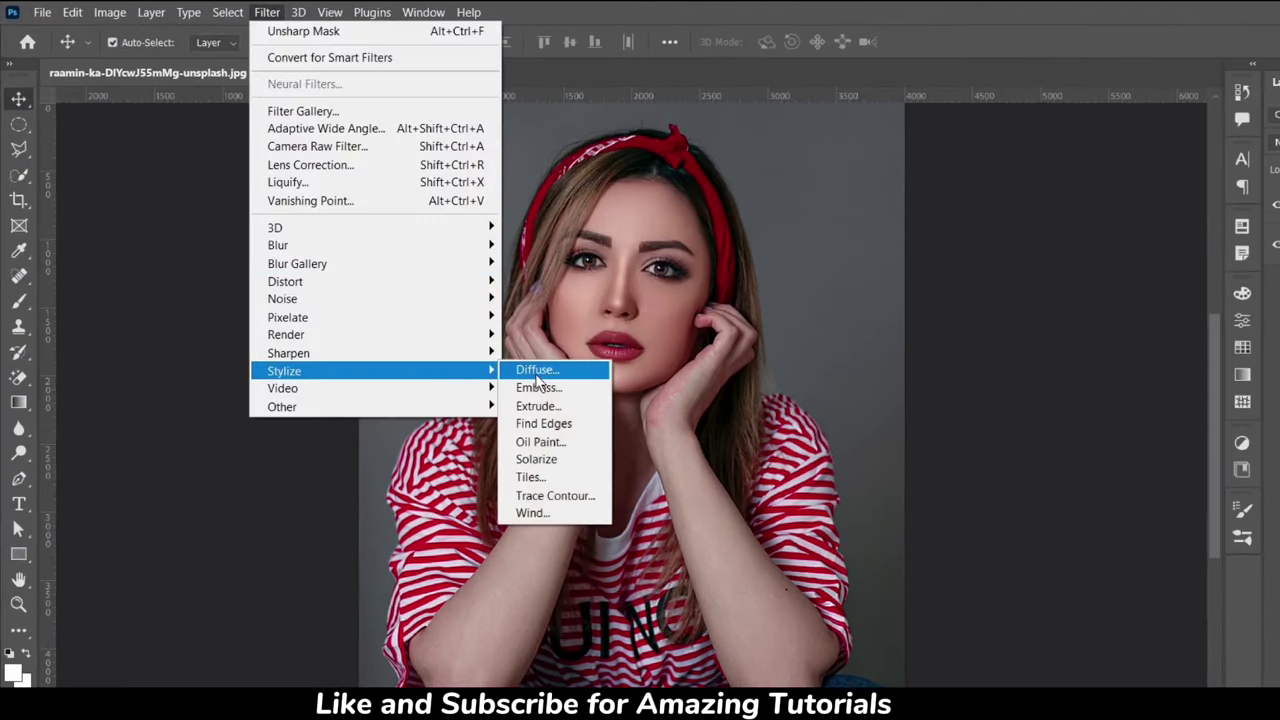
click(540, 442)
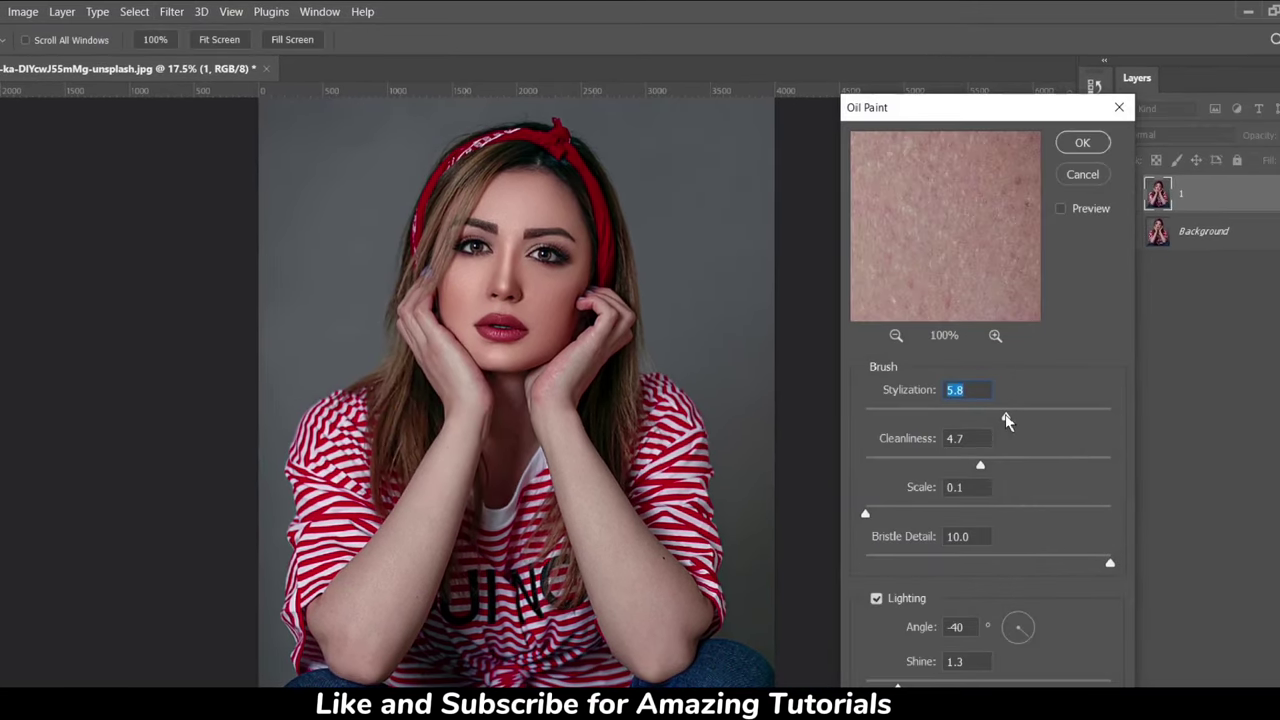
drag(1007, 413, 1012, 413)
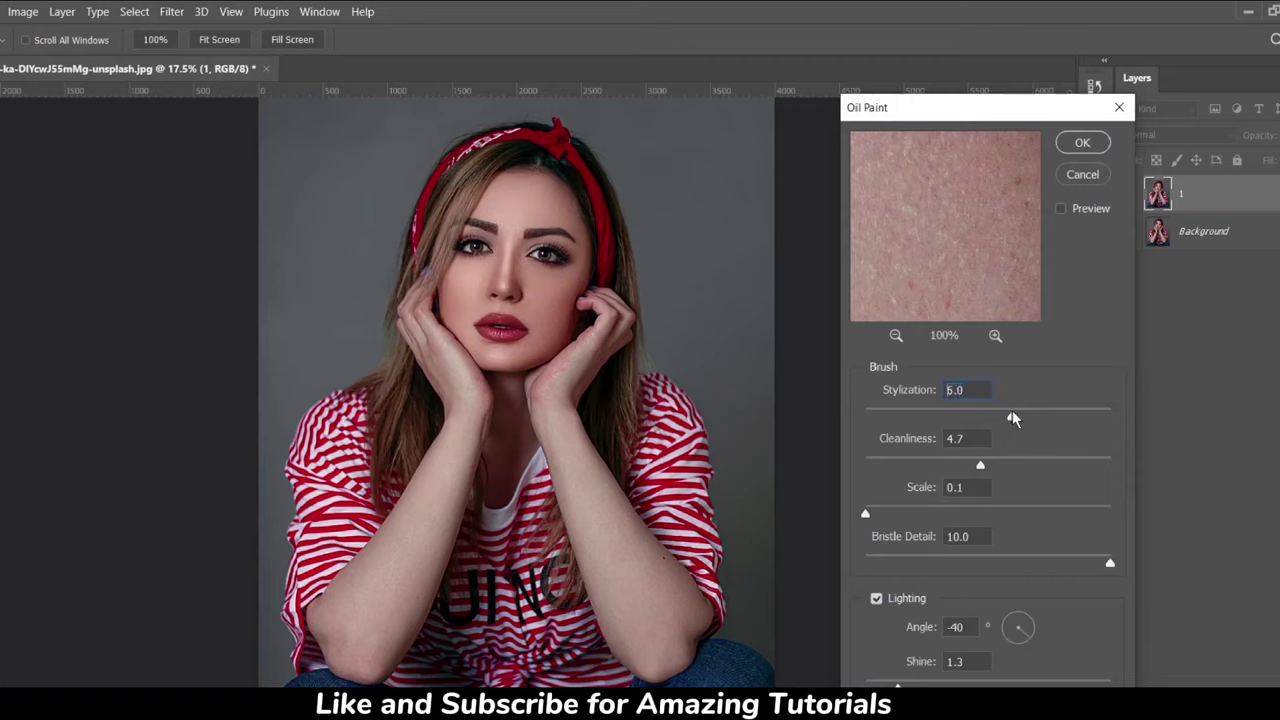
Frame the face in the preview, lower Cleanliness to 2.8, and apply Oil Paint
click(896, 336)
click(896, 336)
click(896, 336)
click(896, 336)
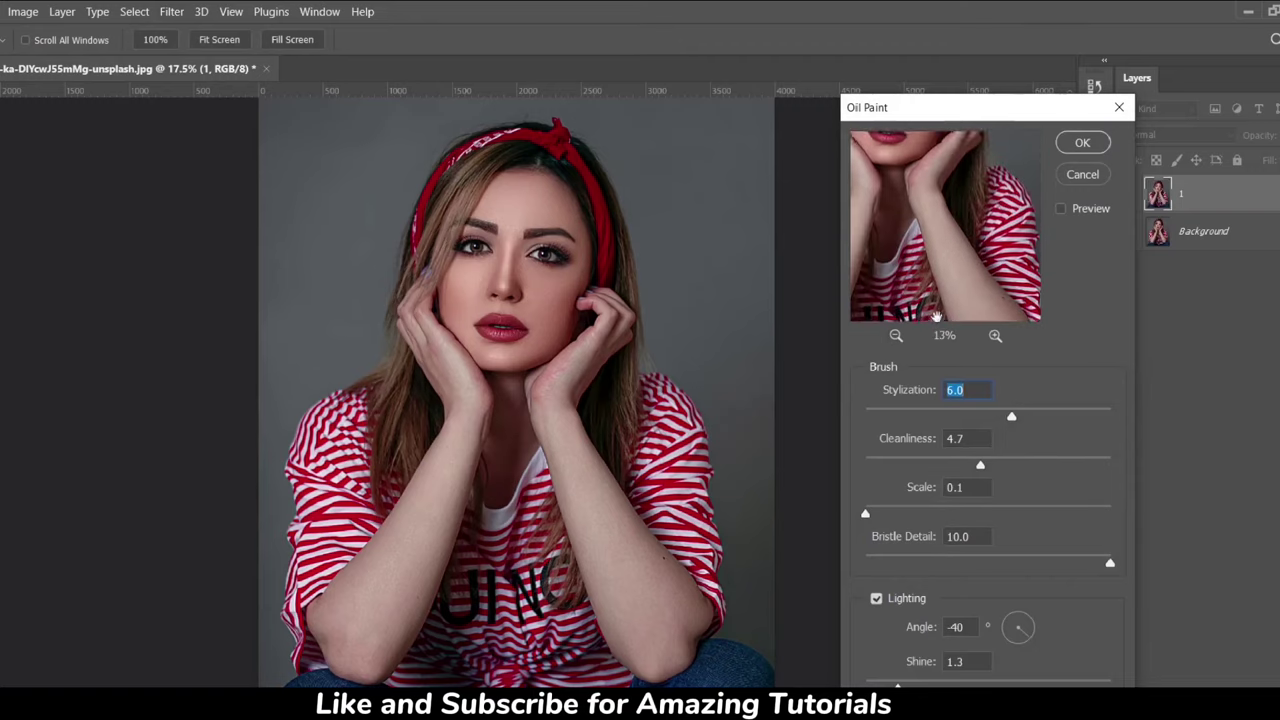
drag(915, 237, 925, 278)
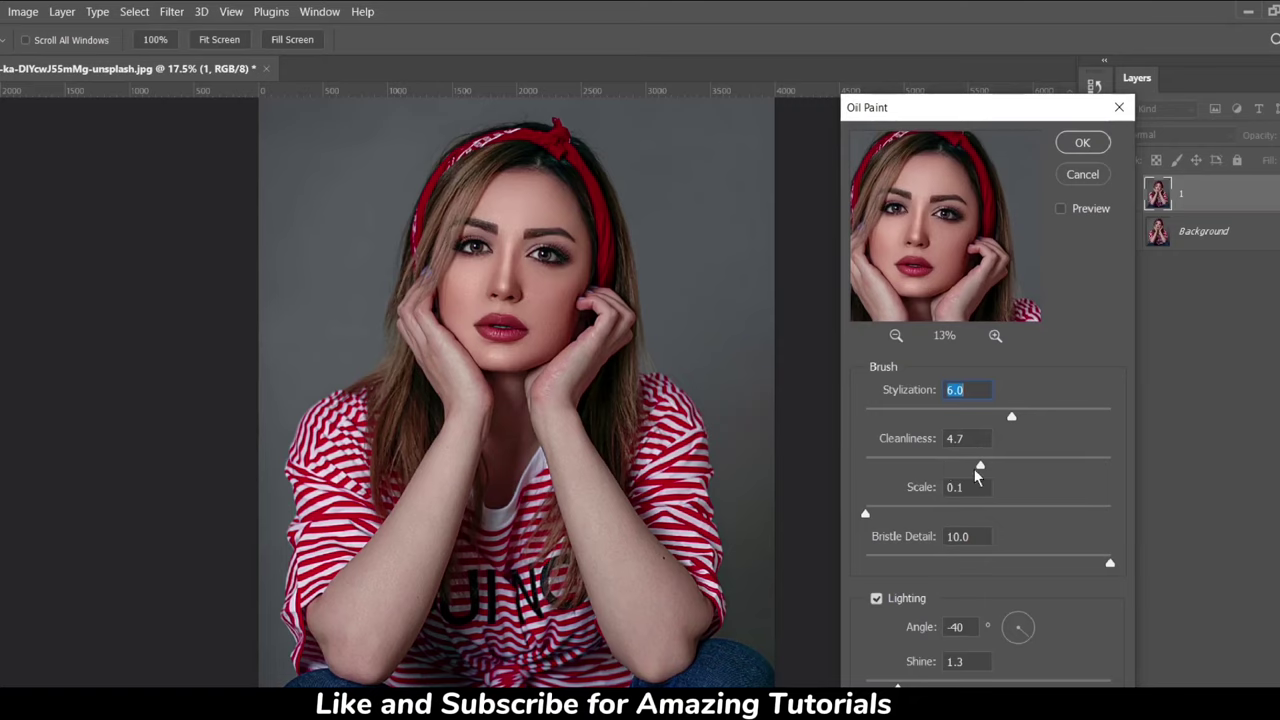
drag(979, 468, 935, 461)
drag(914, 240, 930, 252)
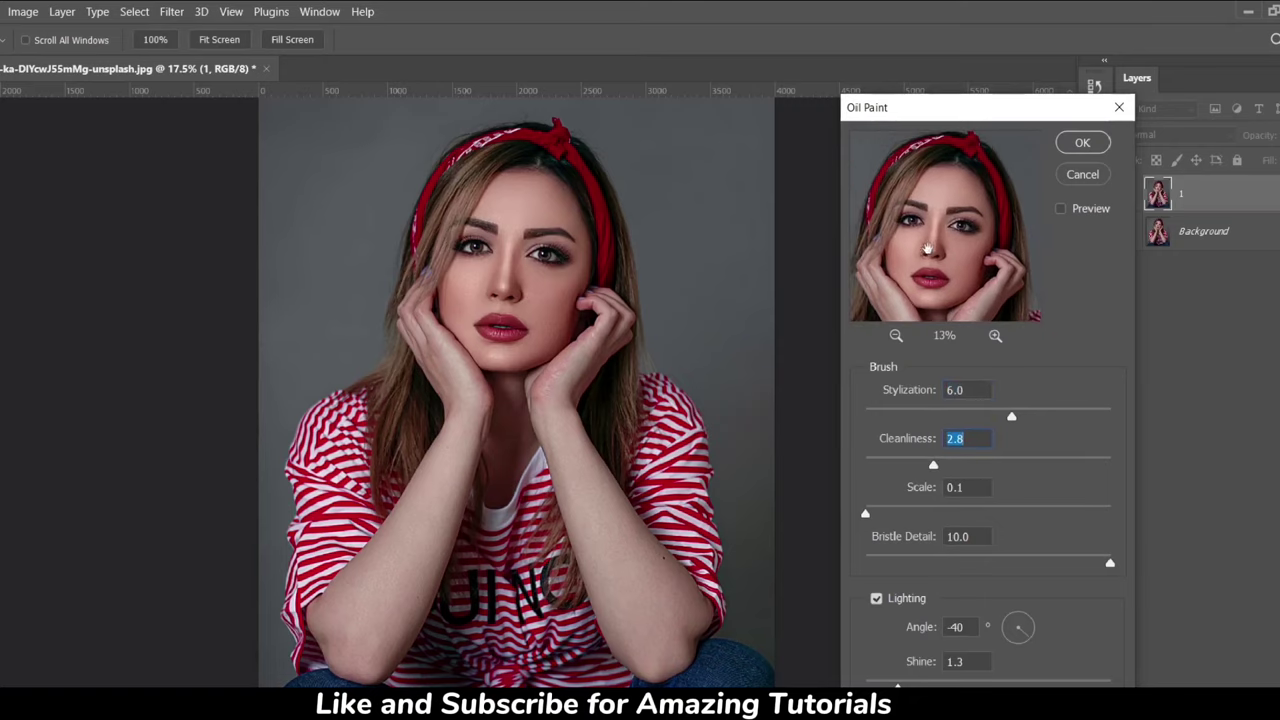
click(1088, 146)
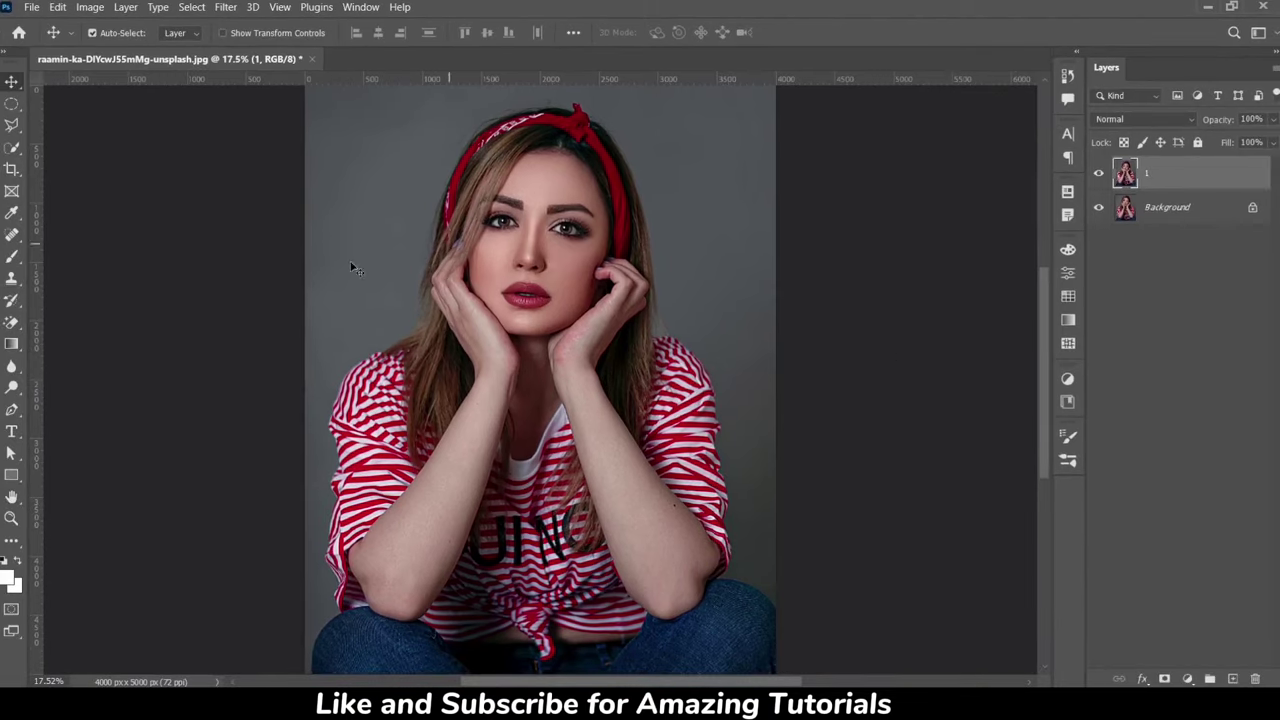
Apply a Surface Blur to layer 1, lowering the radius from 43, with Threshold 10
click(225, 8)
mouse_move(318, 281)
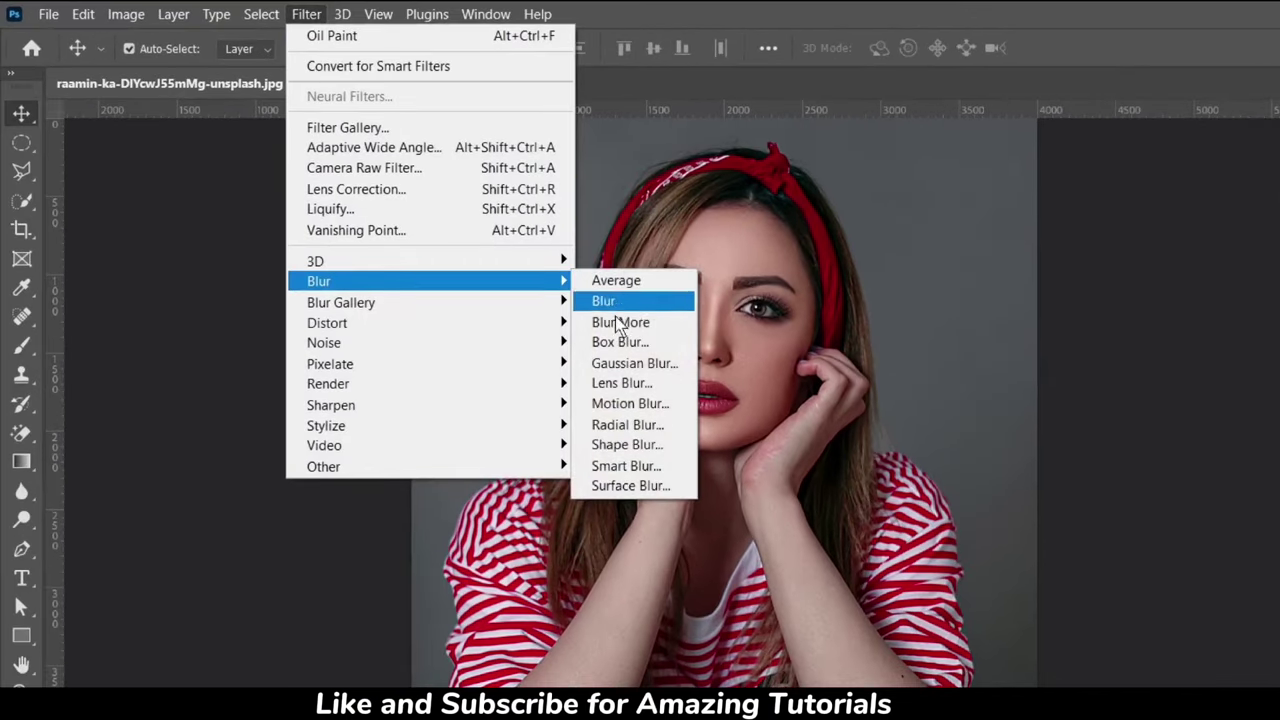
click(671, 485)
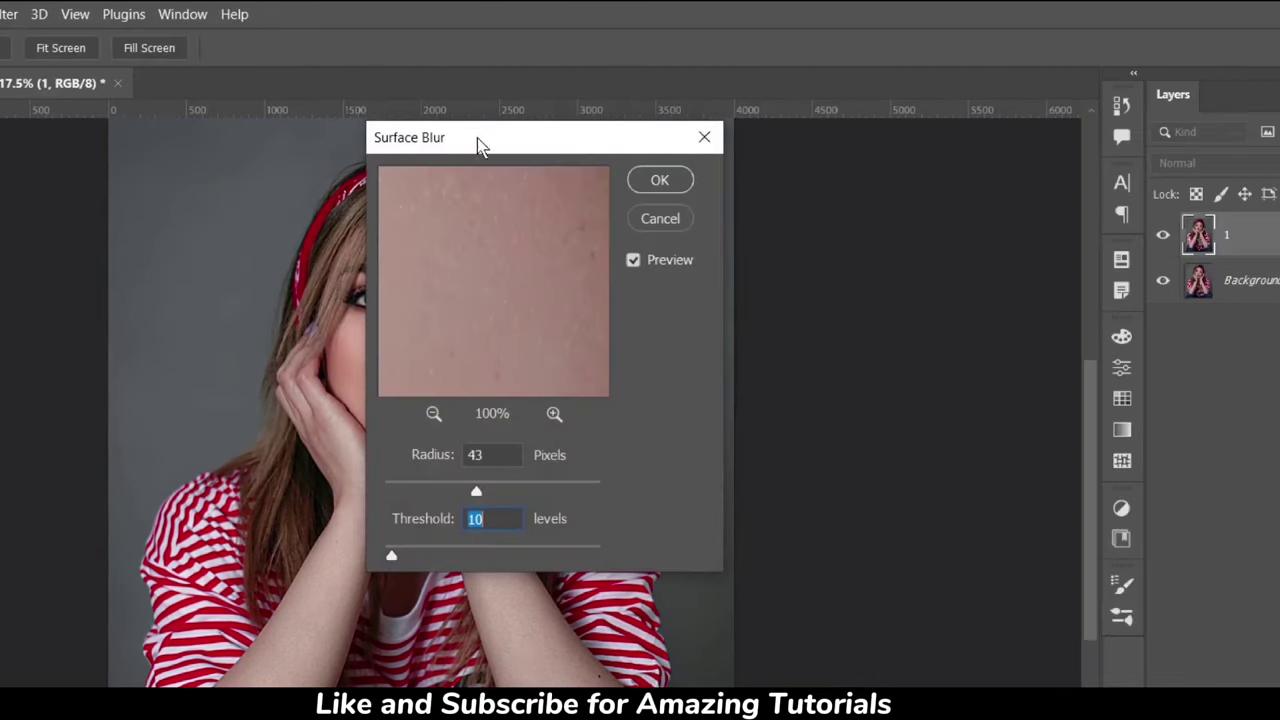
drag(477, 138, 863, 278)
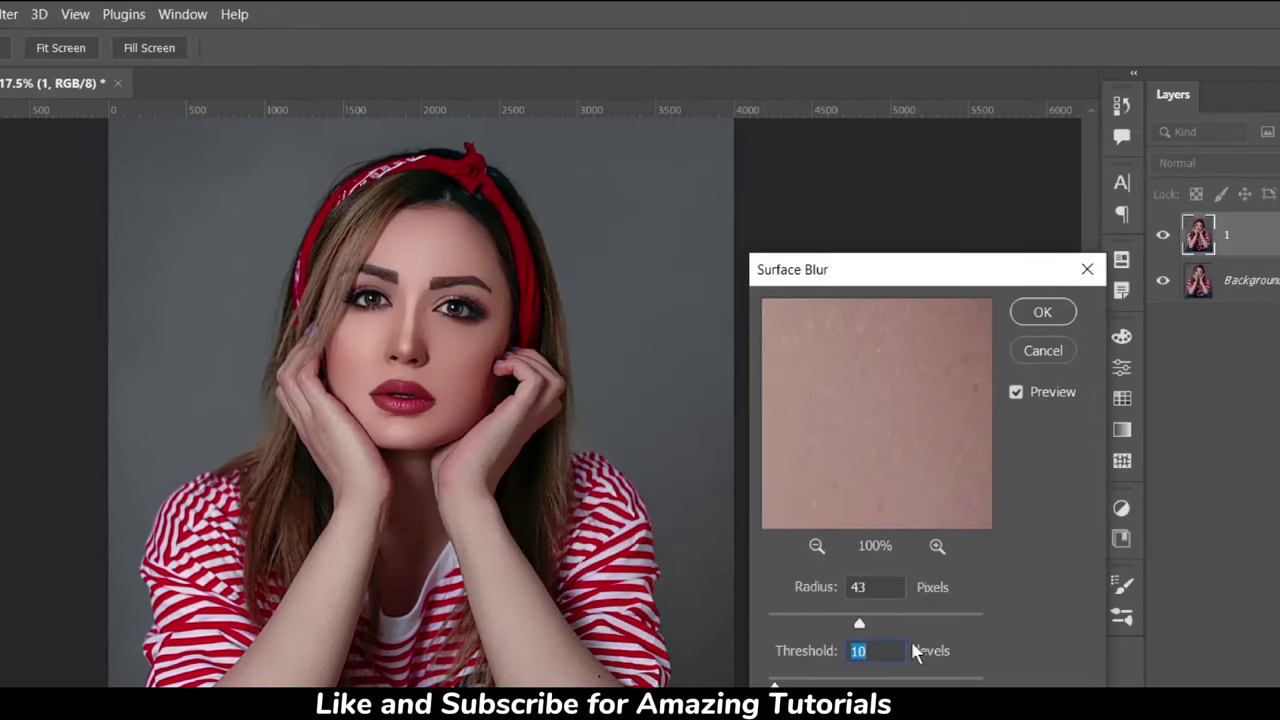
drag(859, 624, 805, 628)
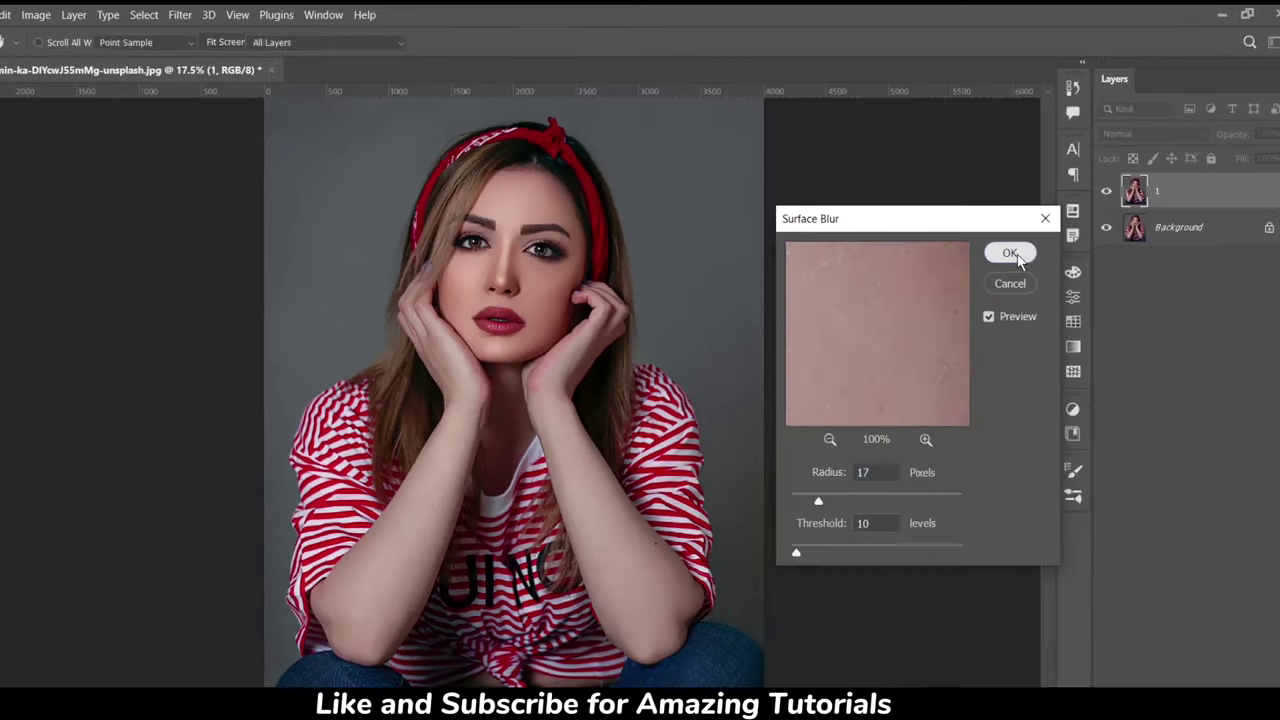
click(1042, 312)
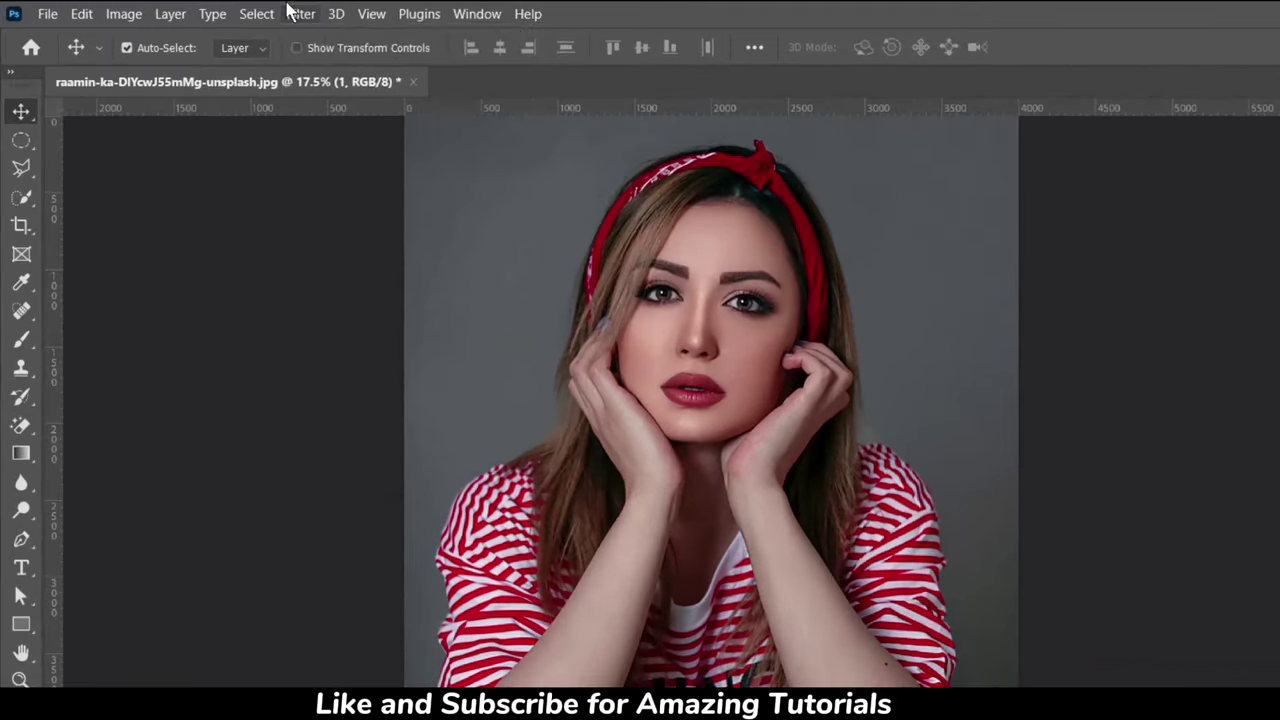
Apply a second Unsharp Mask at Amount 120%, Radius 15 pixels, Threshold 0
click(234, 14)
mouse_move(325, 397)
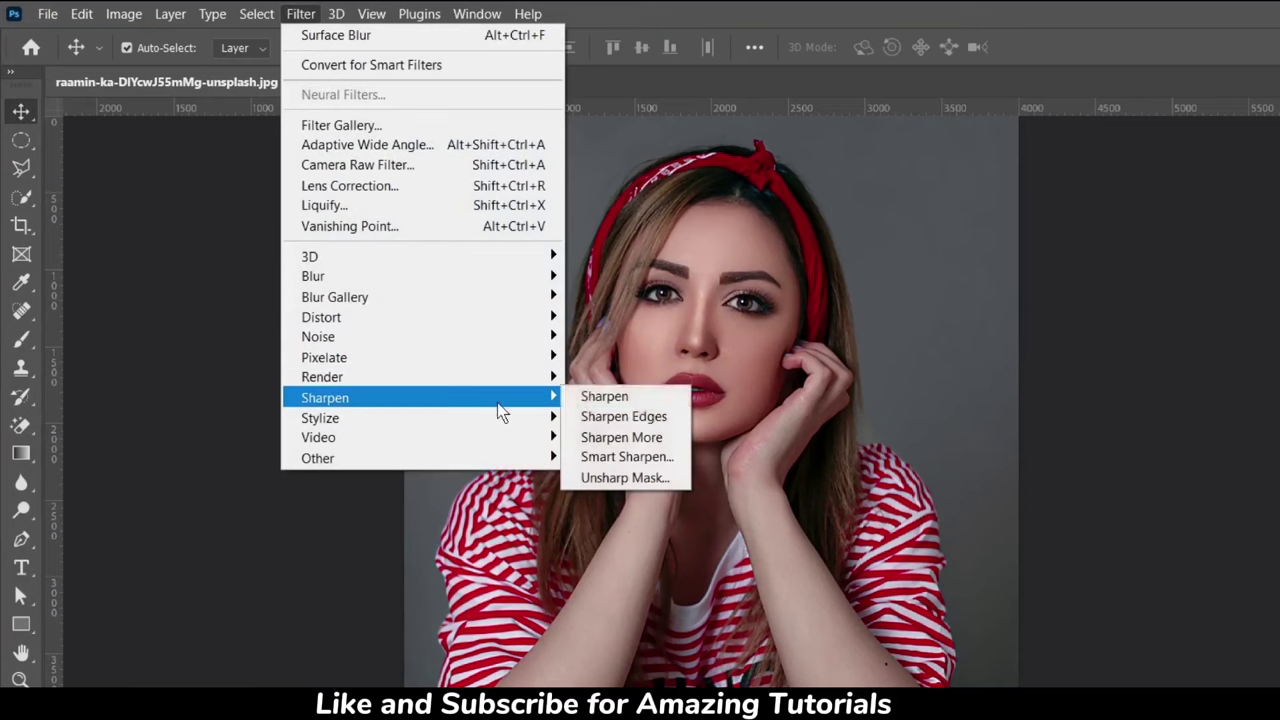
click(624, 478)
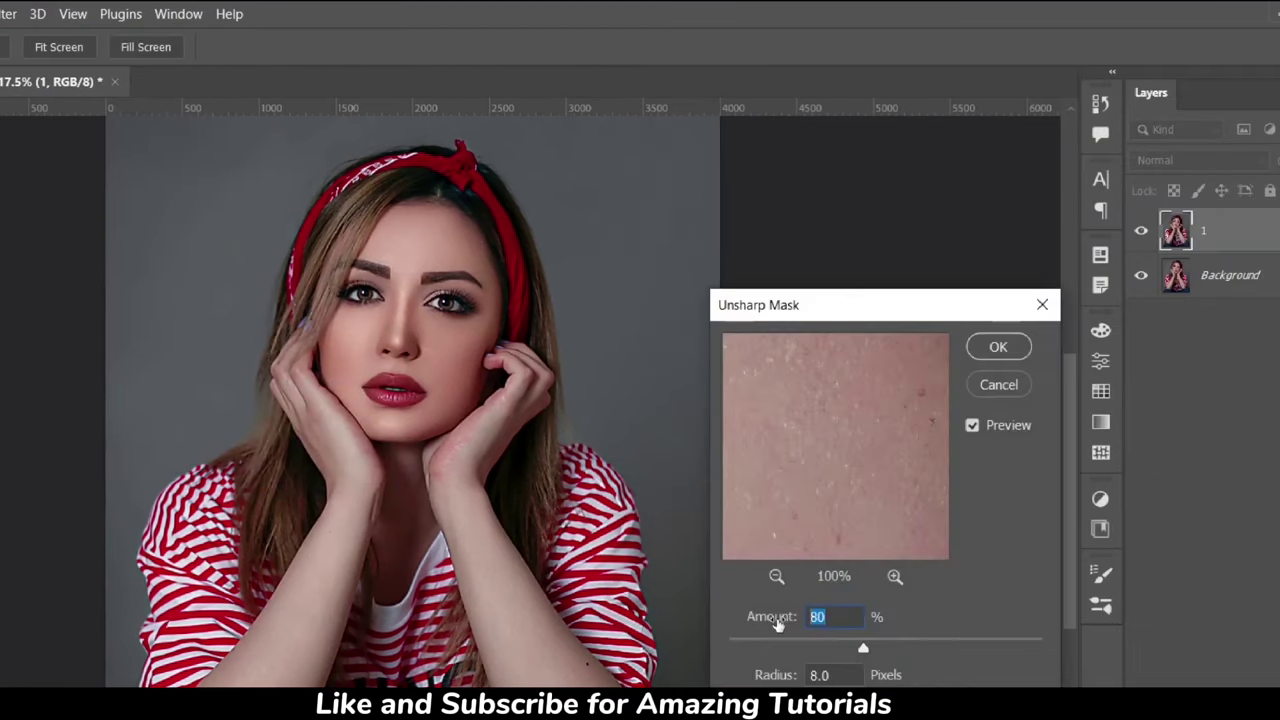
drag(778, 622, 790, 612)
click(780, 577)
click(778, 577)
click(778, 577)
click(777, 576)
click(777, 576)
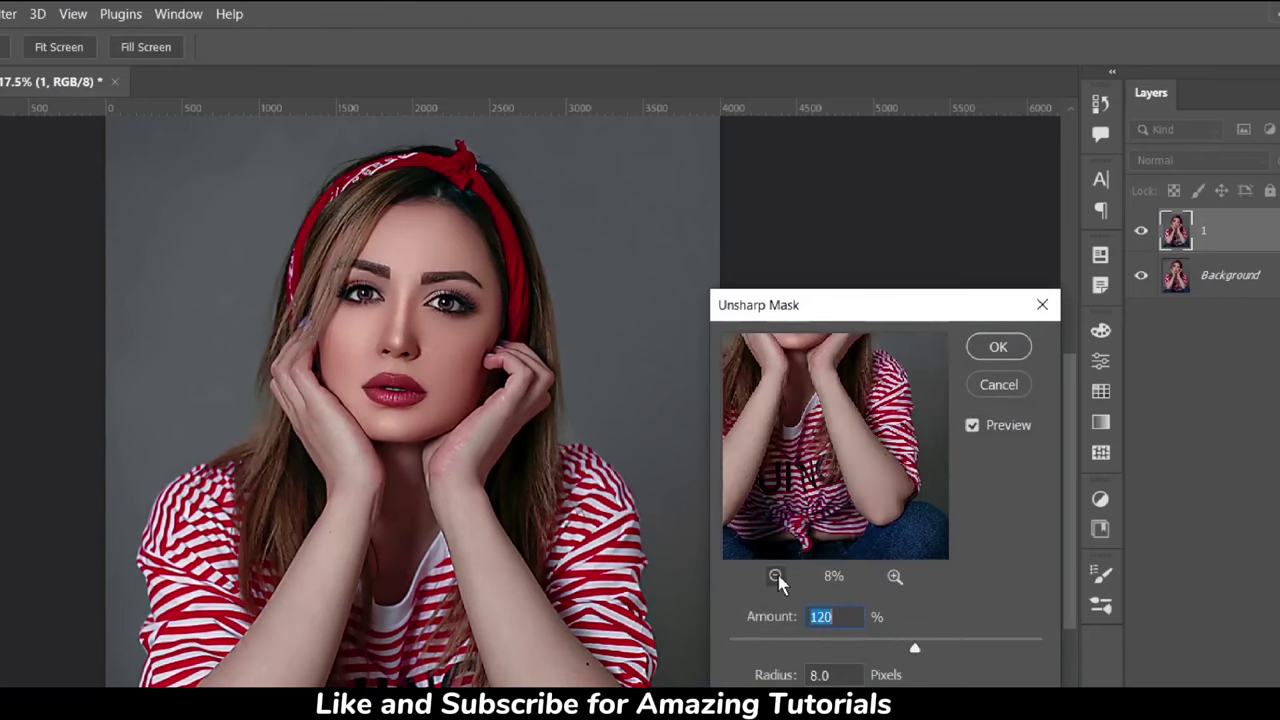
drag(783, 478, 791, 508)
drag(789, 463, 808, 531)
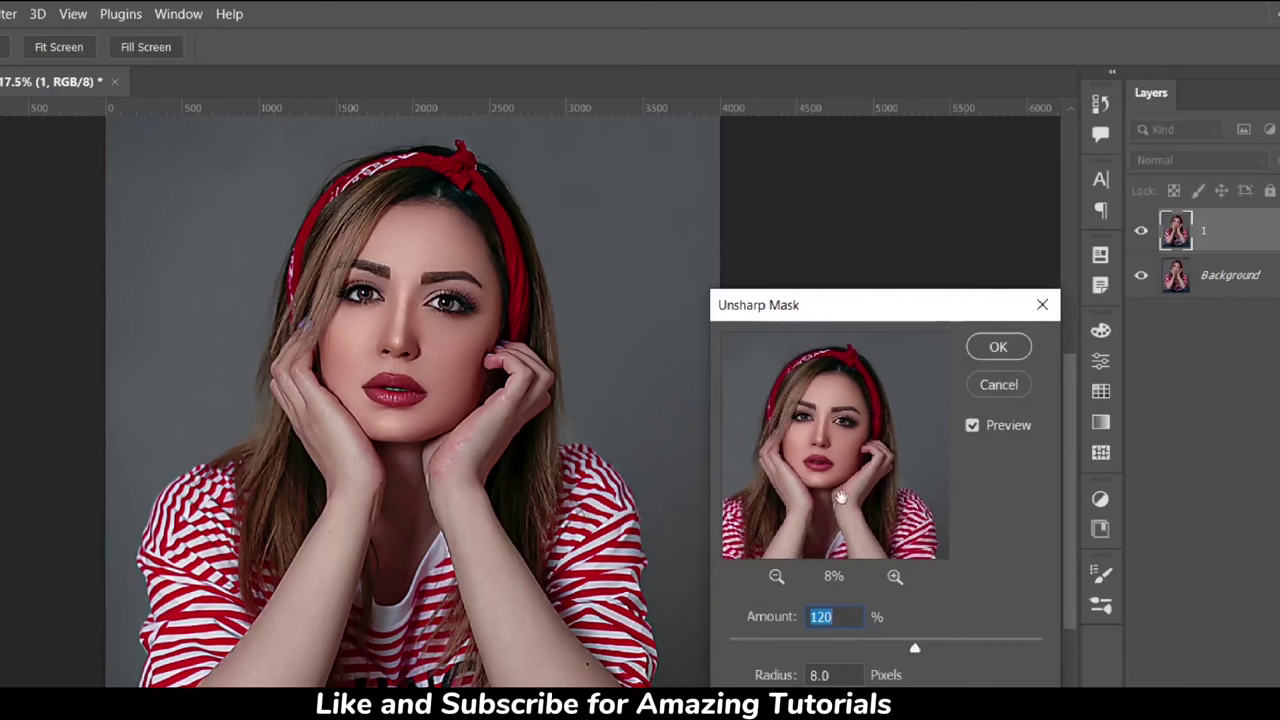
click(830, 672)
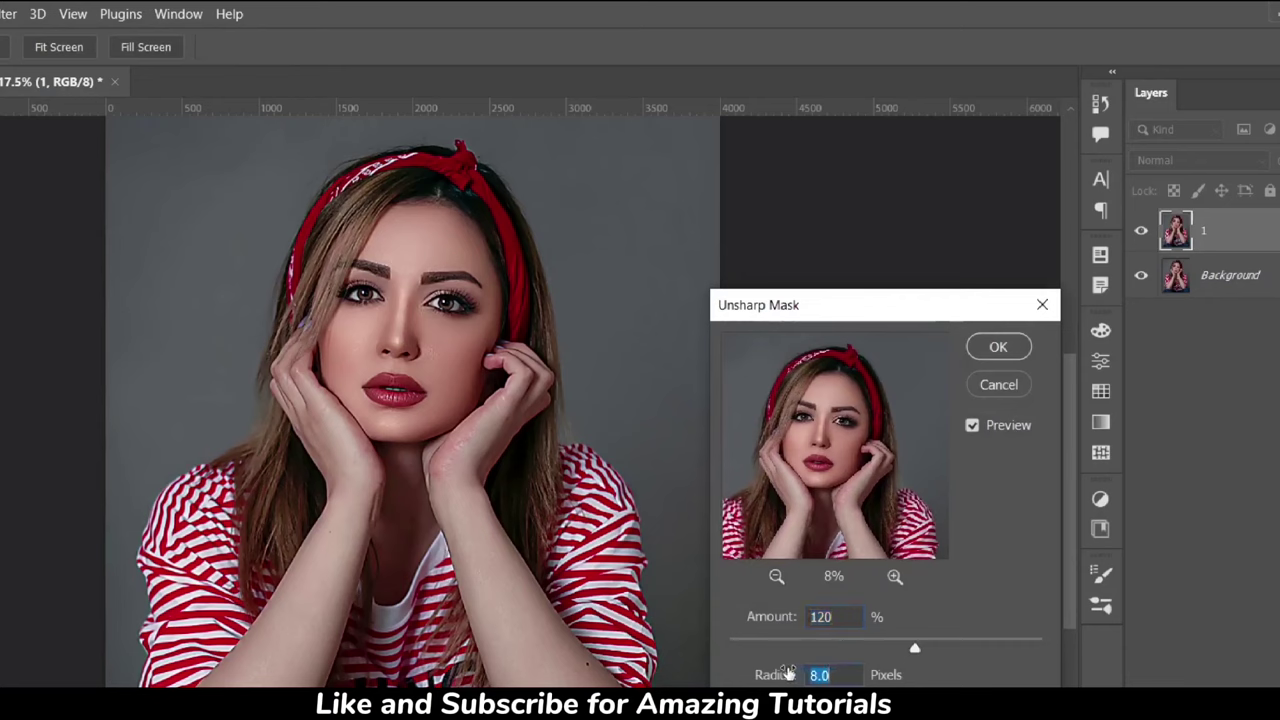
text(15)
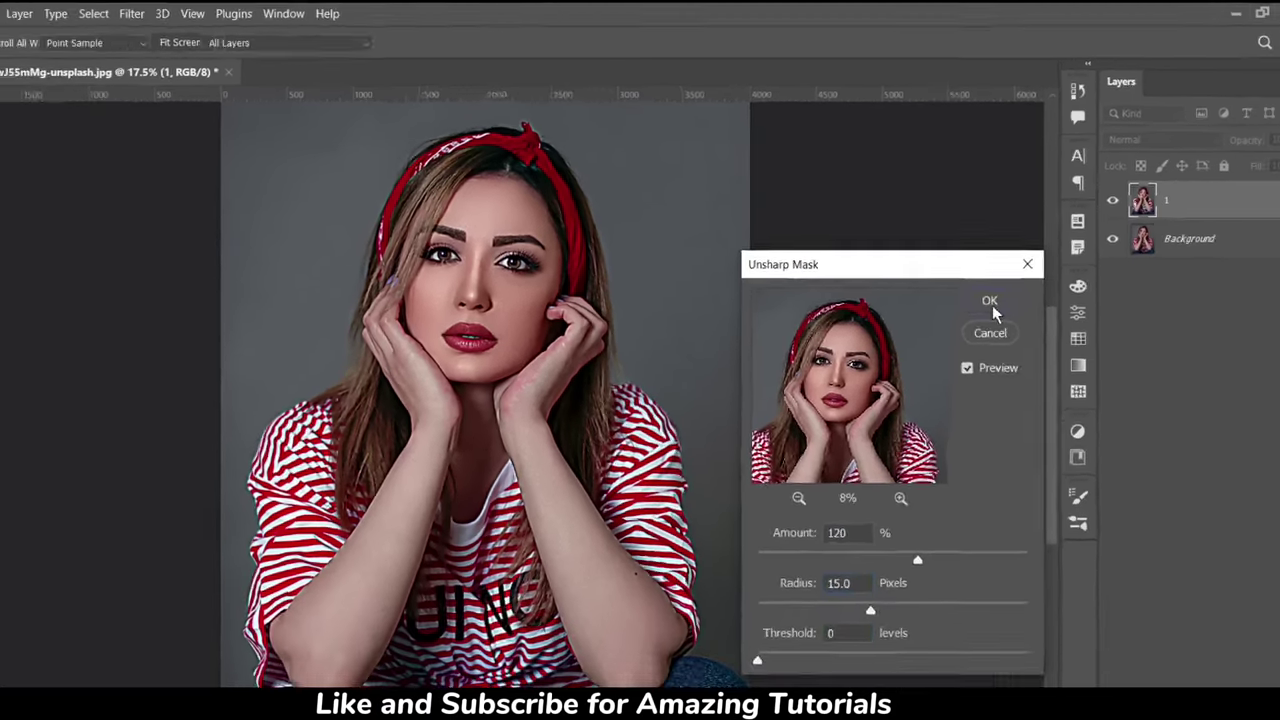
click(1000, 350)
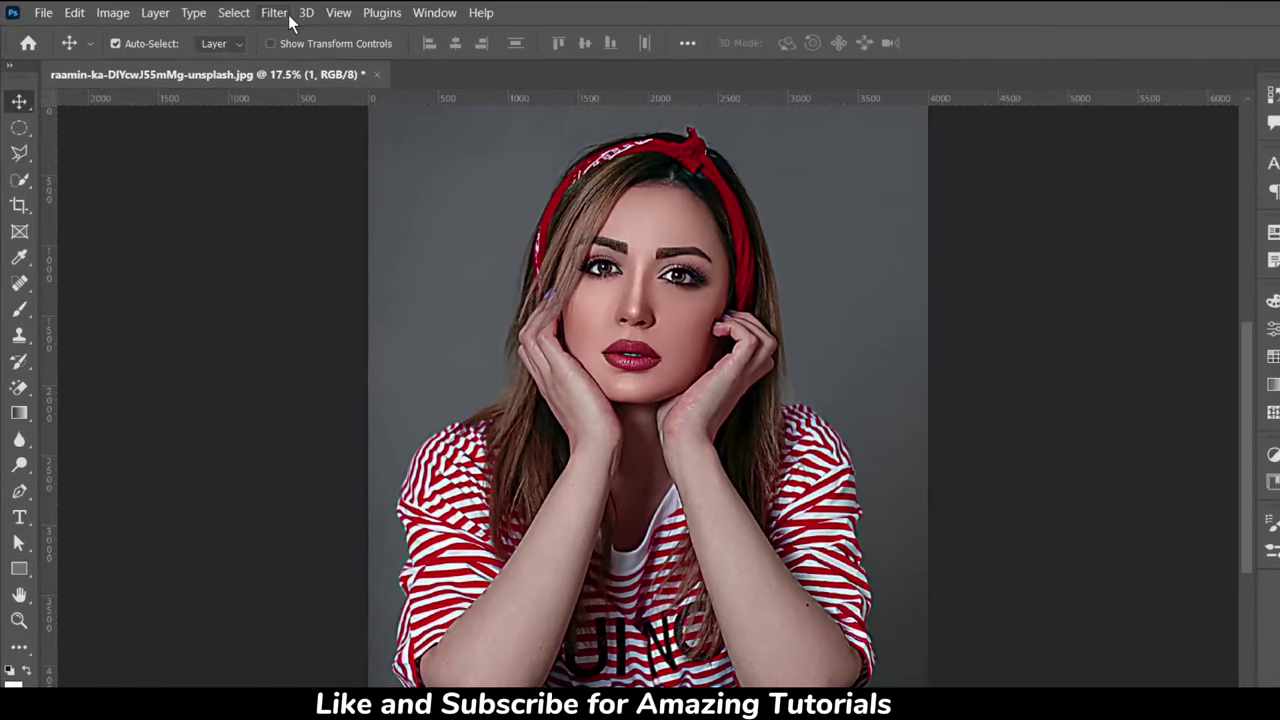
Apply a second Oil Paint pass with Stylization 6.8 and Cleanliness 3.8
click(285, 13)
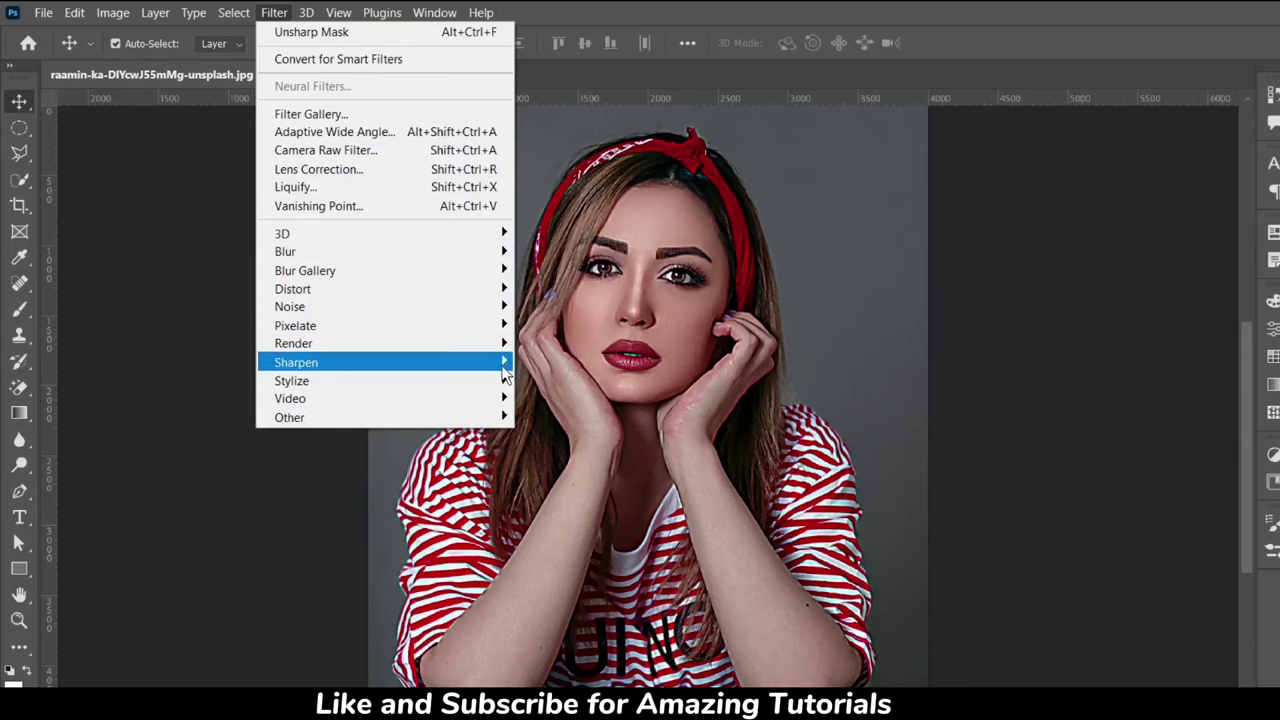
mouse_move(380, 381)
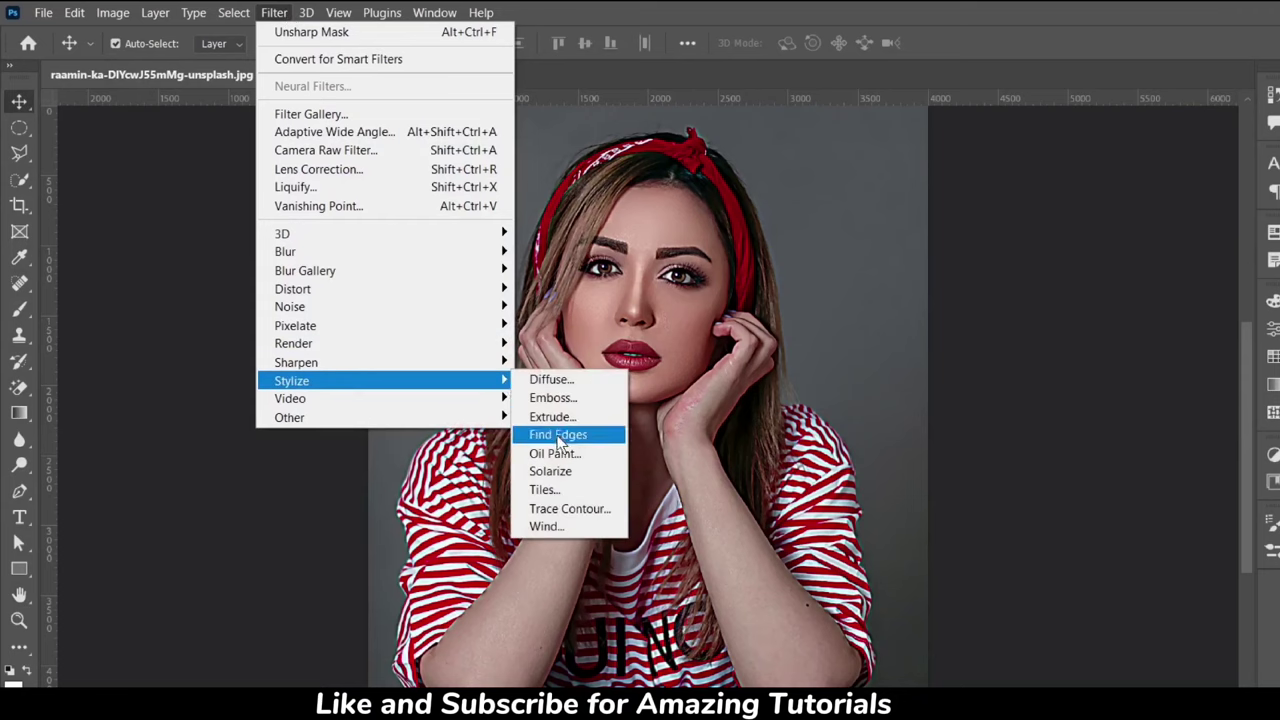
click(565, 455)
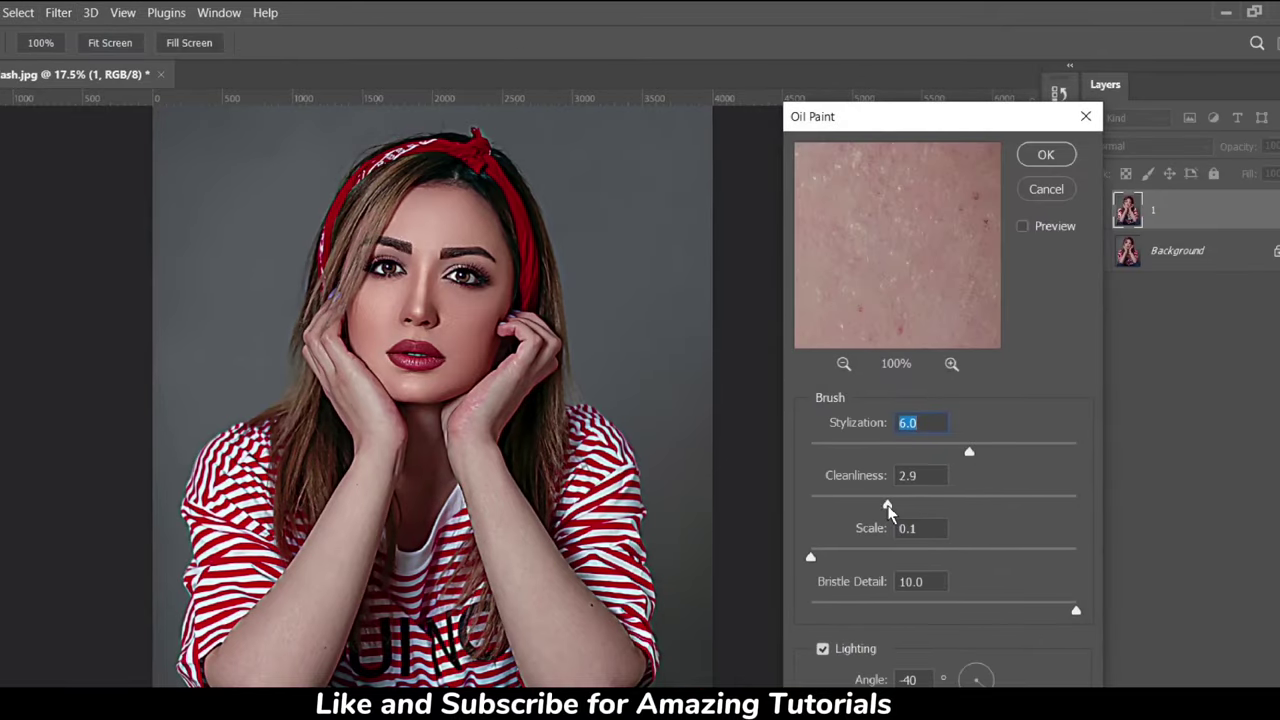
drag(907, 508, 911, 503)
drag(966, 451, 983, 452)
click(989, 452)
click(1047, 162)
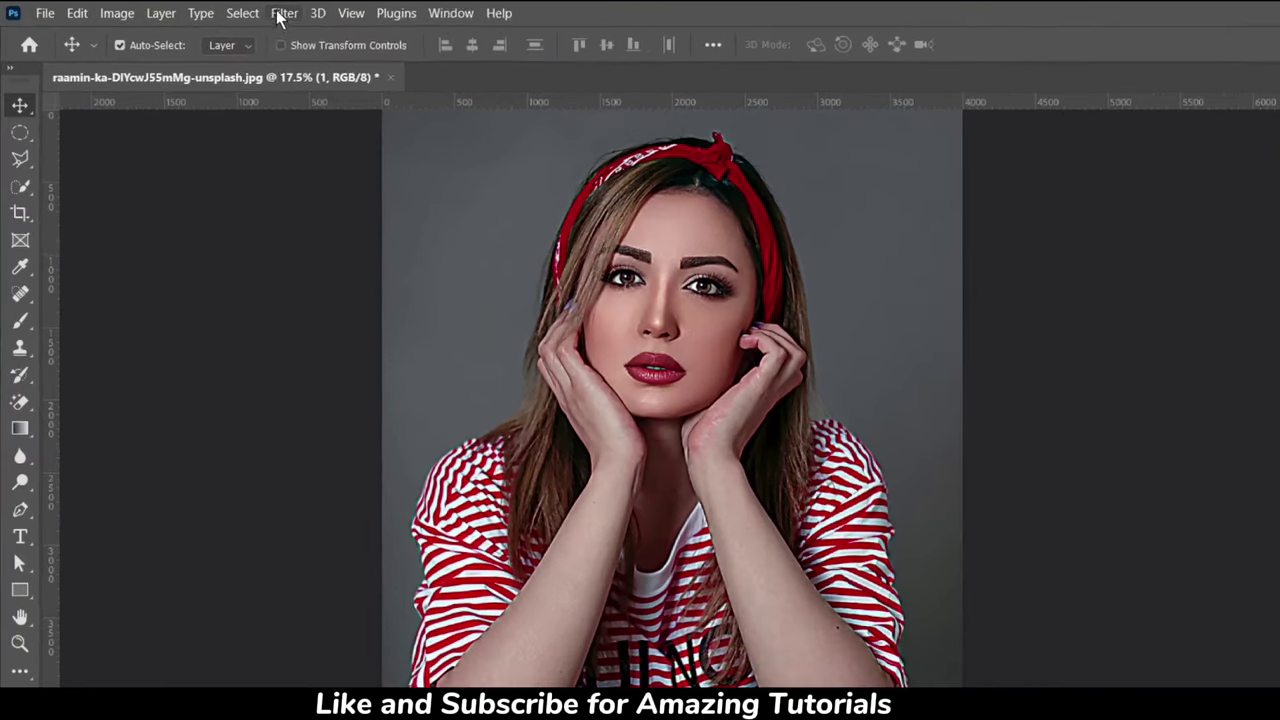
Apply a second Surface Blur to layer 1 with Radius 40 and Threshold 28
click(244, 11)
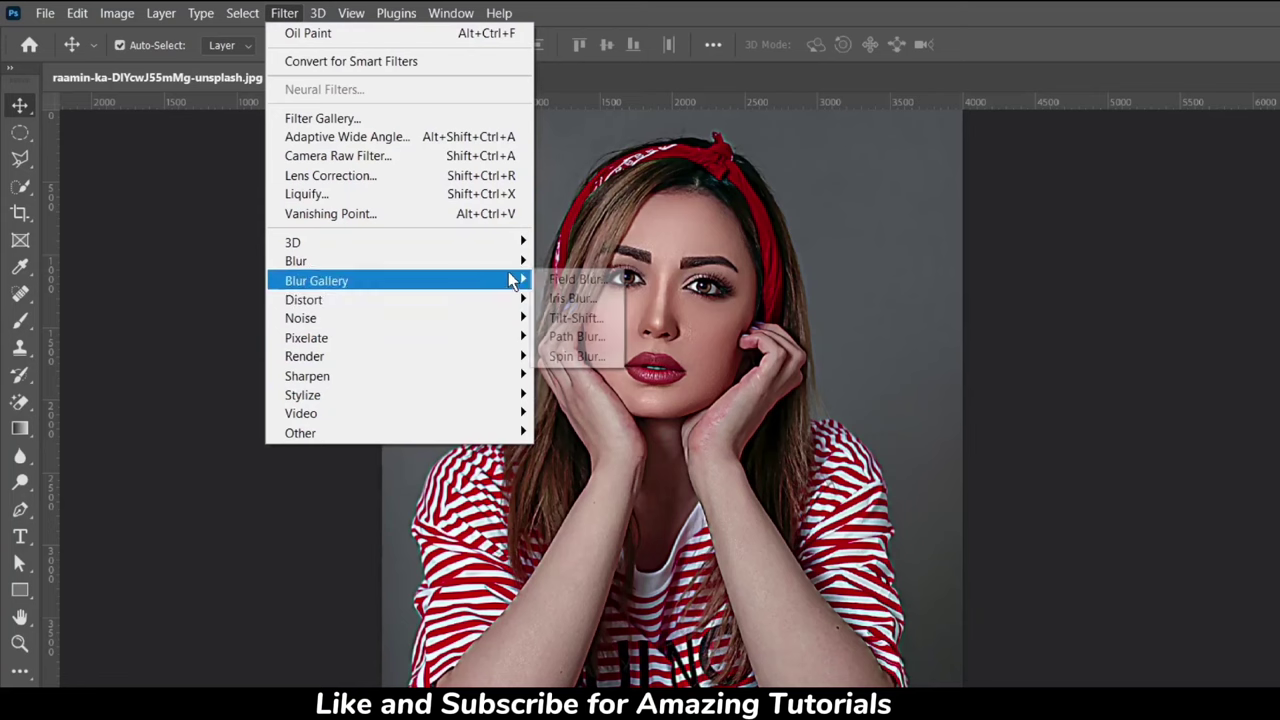
mouse_move(296, 261)
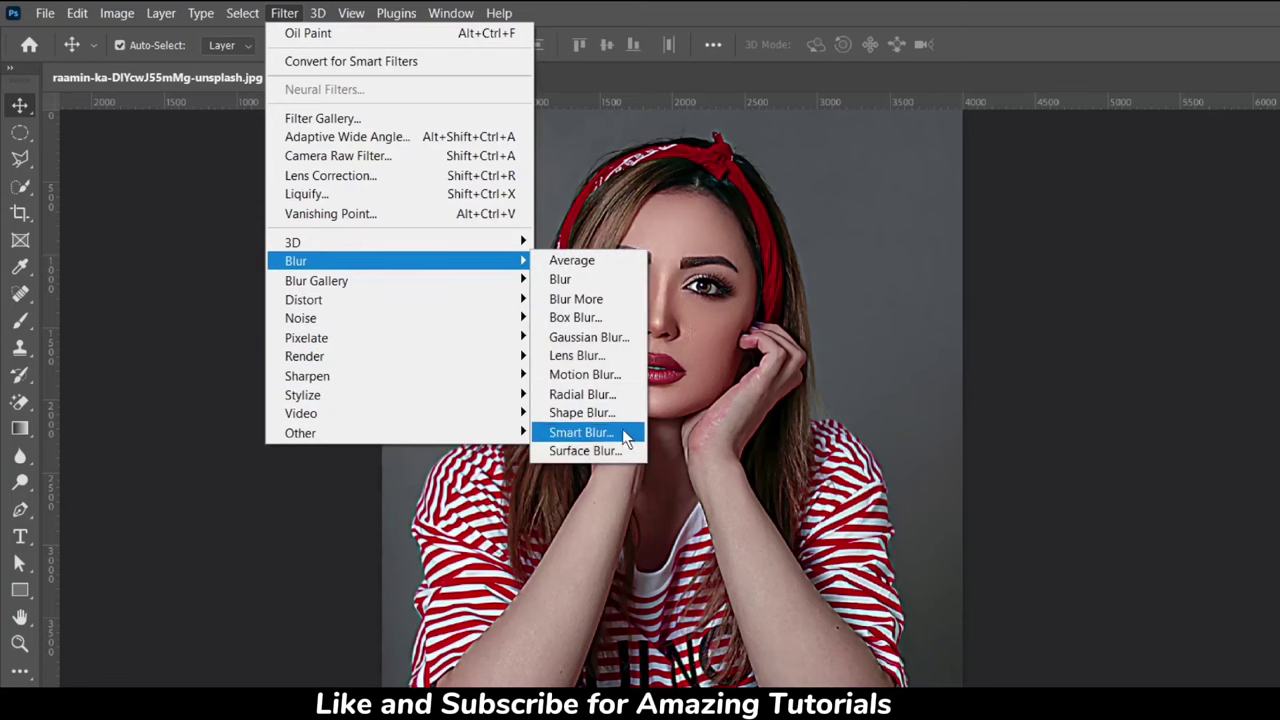
click(585, 451)
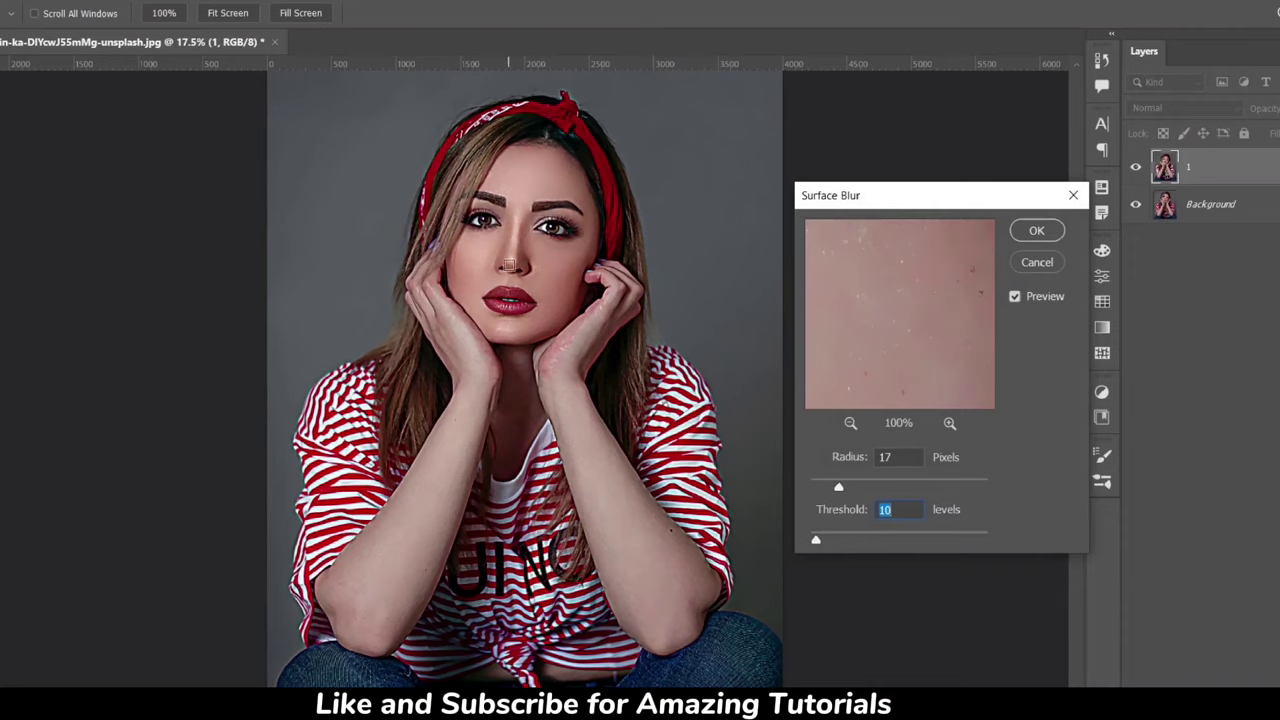
click(897, 458)
text(40)
drag(858, 537, 829, 524)
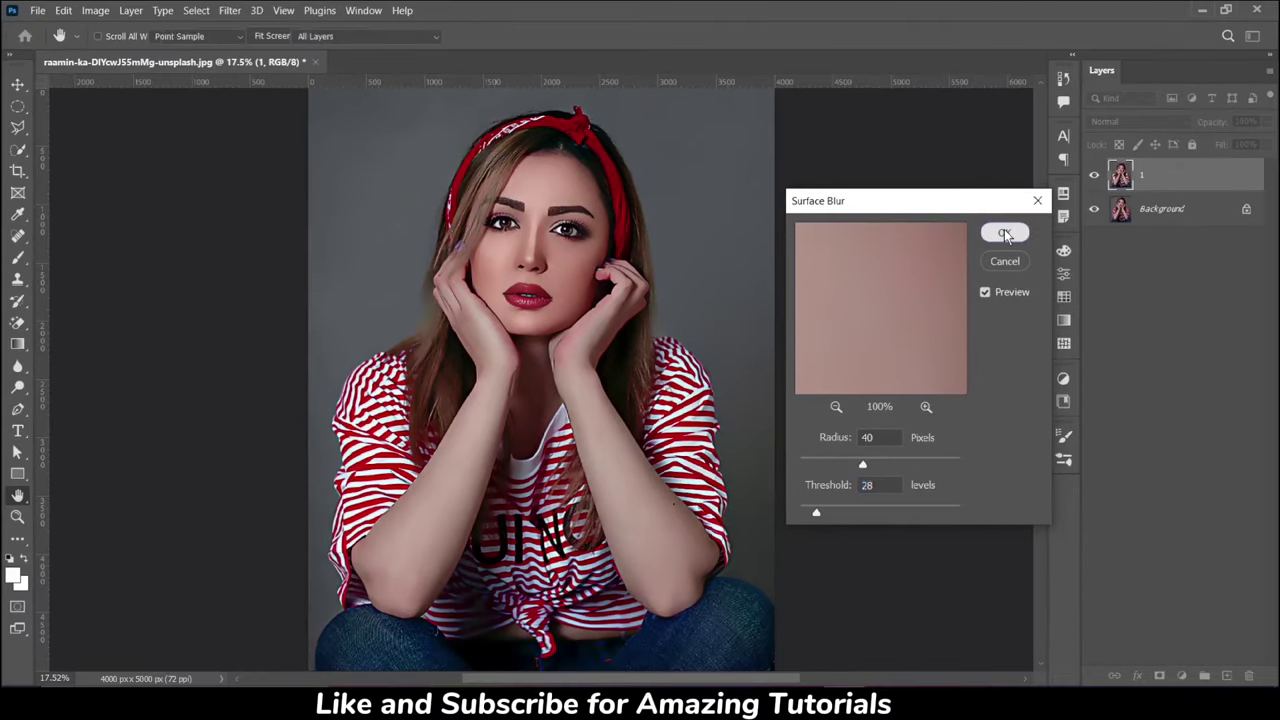
click(1037, 232)
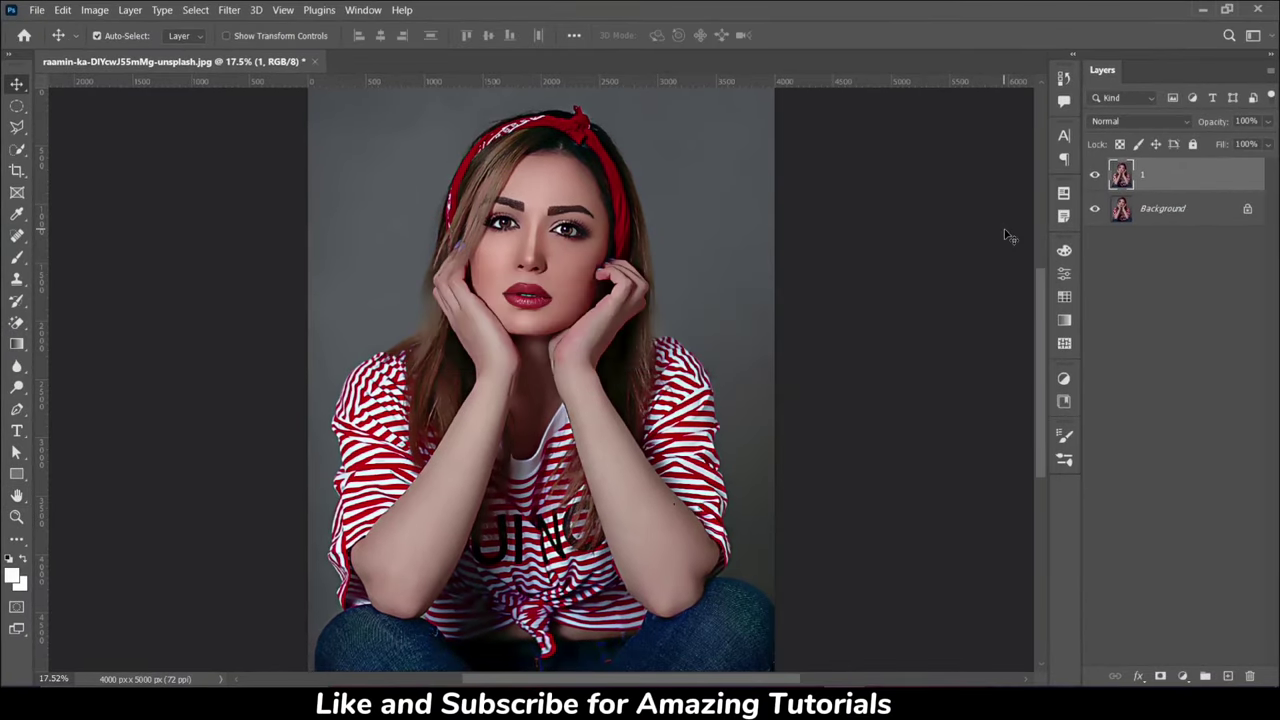